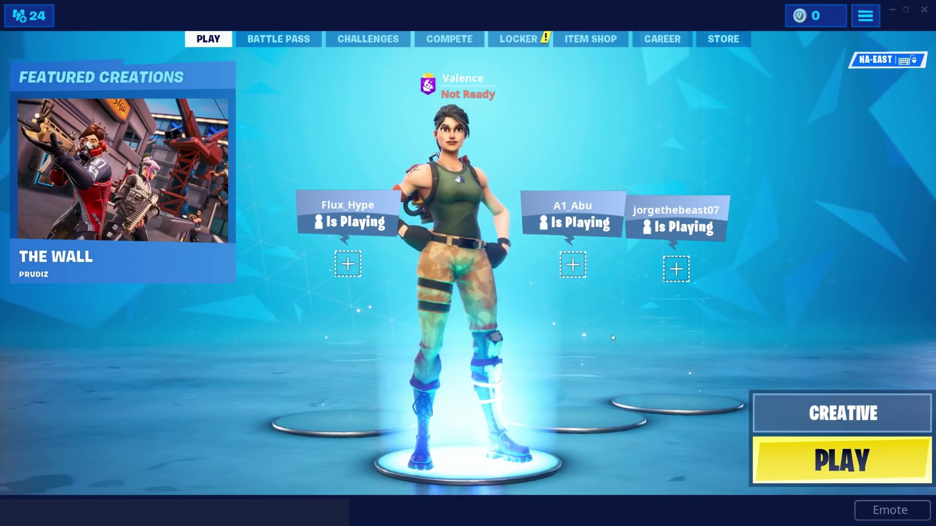
# Step: Select the Creative mode tile in the lobby and accept to load into a Creative island
pyautogui.click(870, 423)
pyautogui.press('Escape')
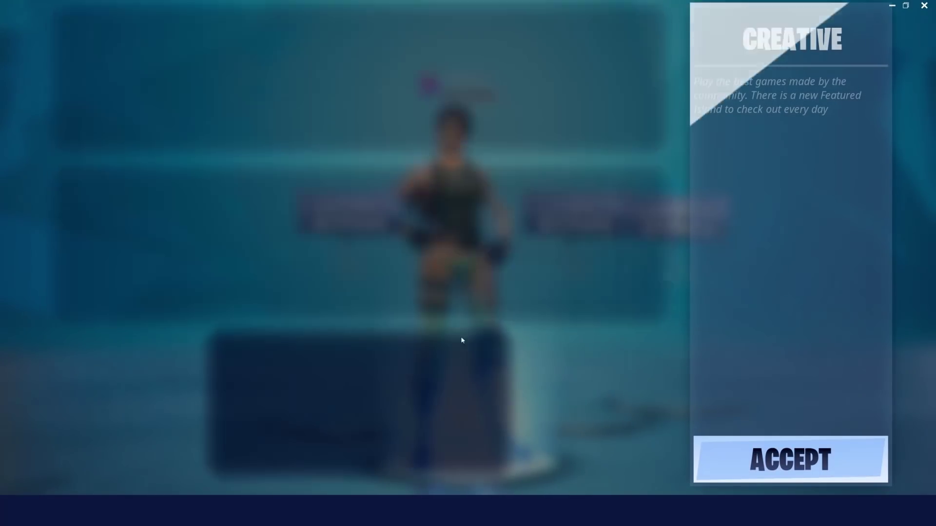
pyautogui.click(841, 419)
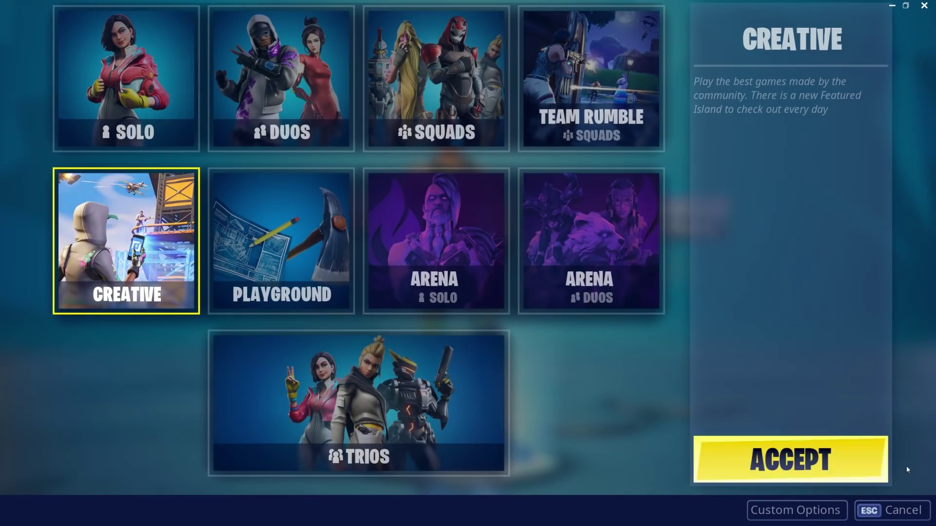
pyautogui.click(907, 510)
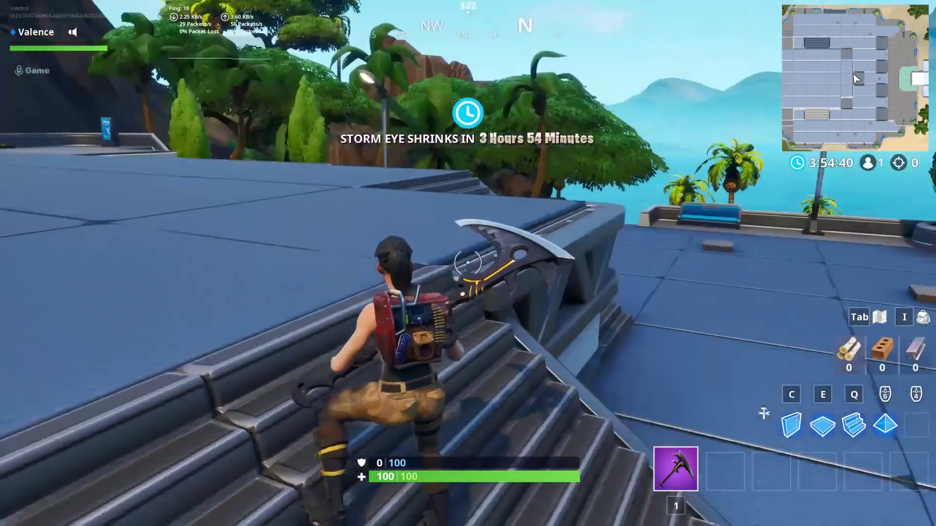
# Step: Run across the hub toward the battle bus and walk into the Pleasant Park portal
pyautogui.press('w')
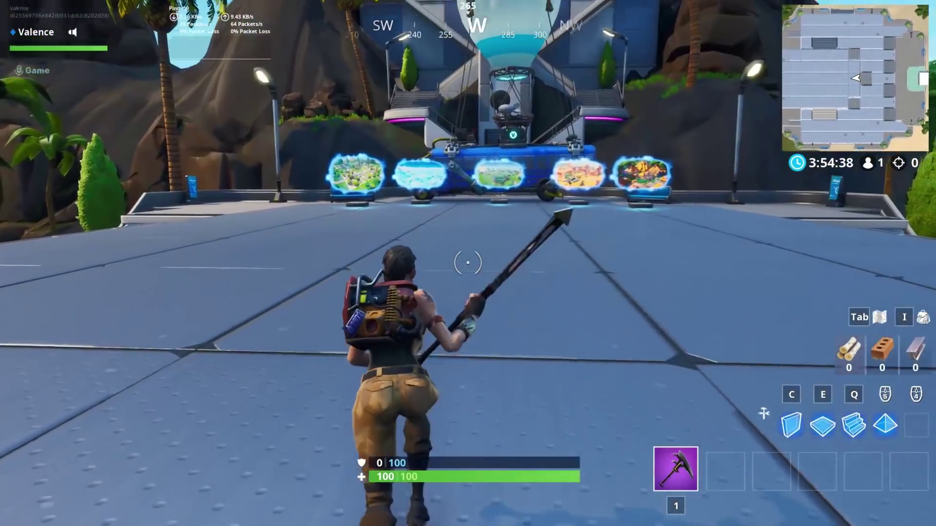
pyautogui.press('w')
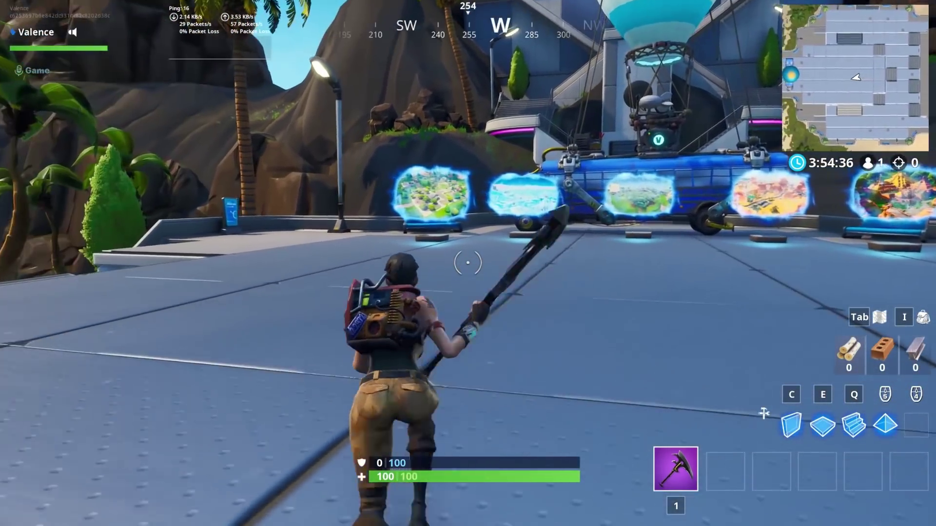
pyautogui.press('w')
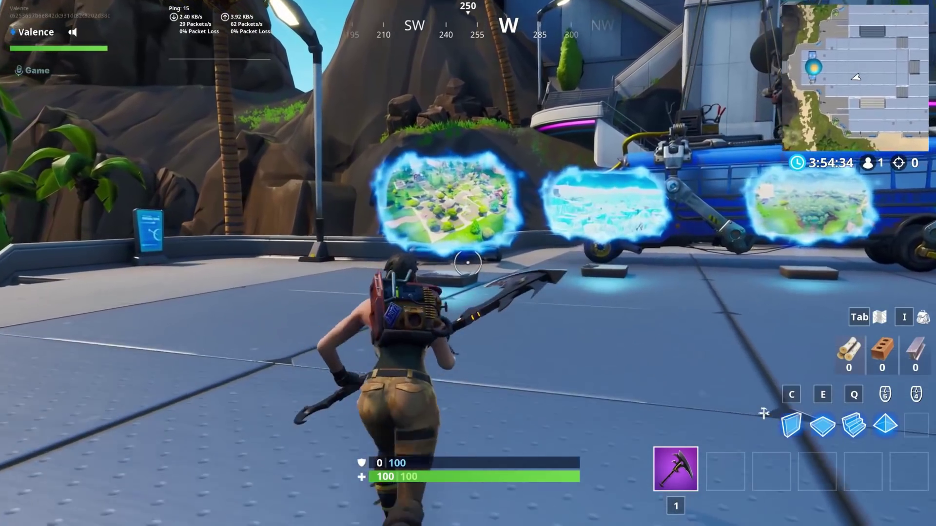
pyautogui.press('w')
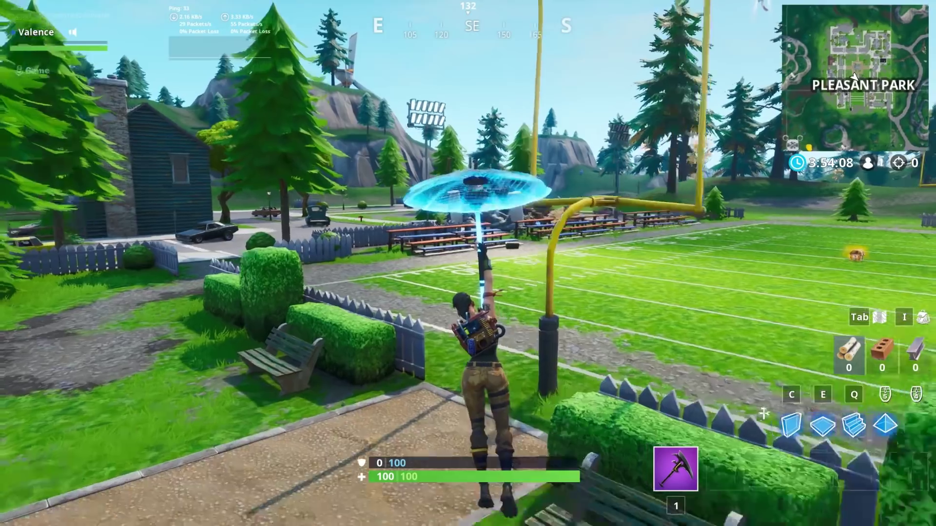
# Step: Run across the Pleasant Park football field, turning the view toward the chest
pyautogui.press('w')
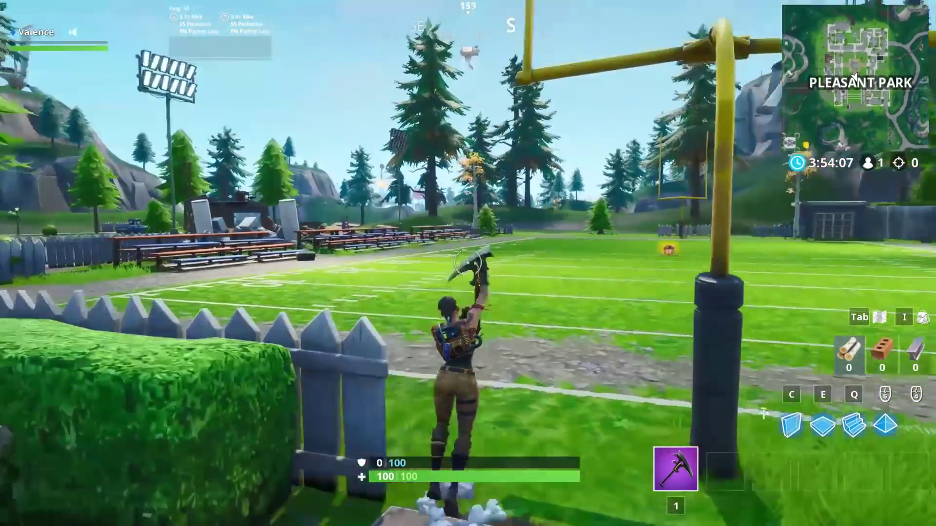
pyautogui.press('w')
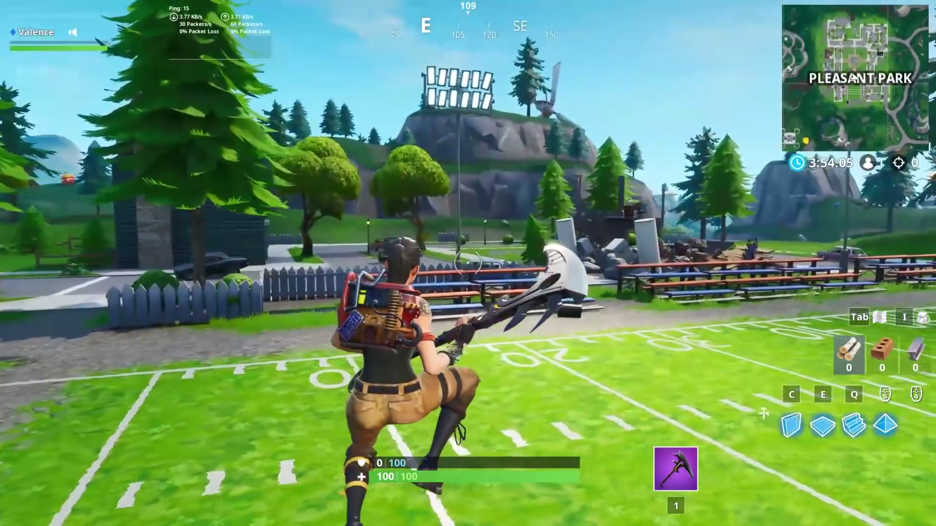
pyautogui.press('w')
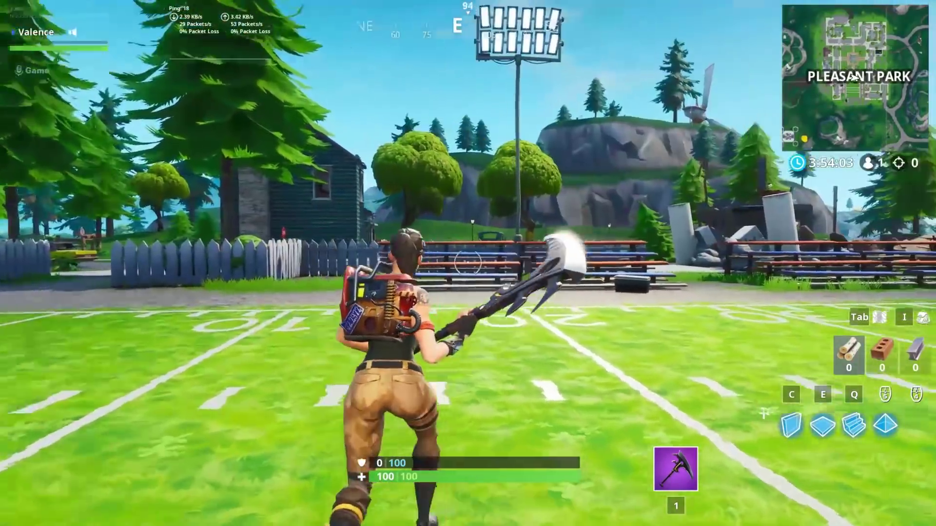
pyautogui.press('w')
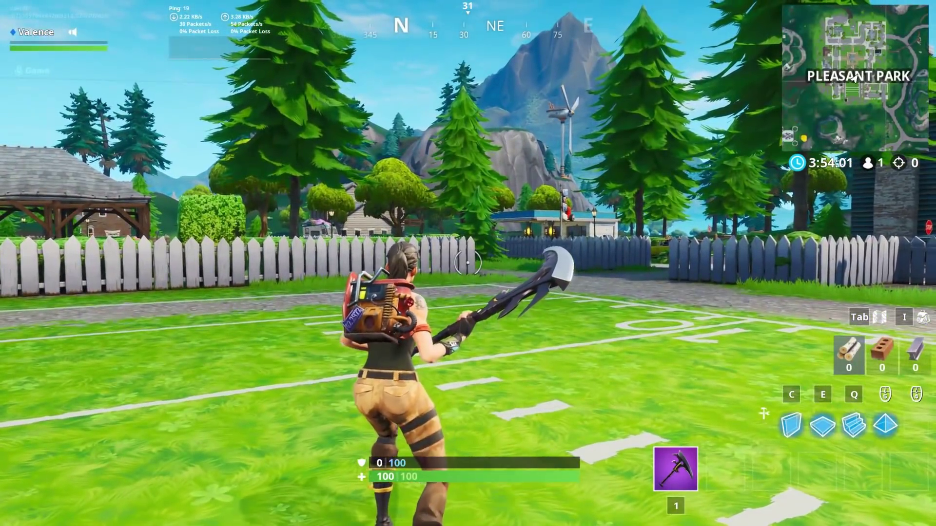
pyautogui.press('w')
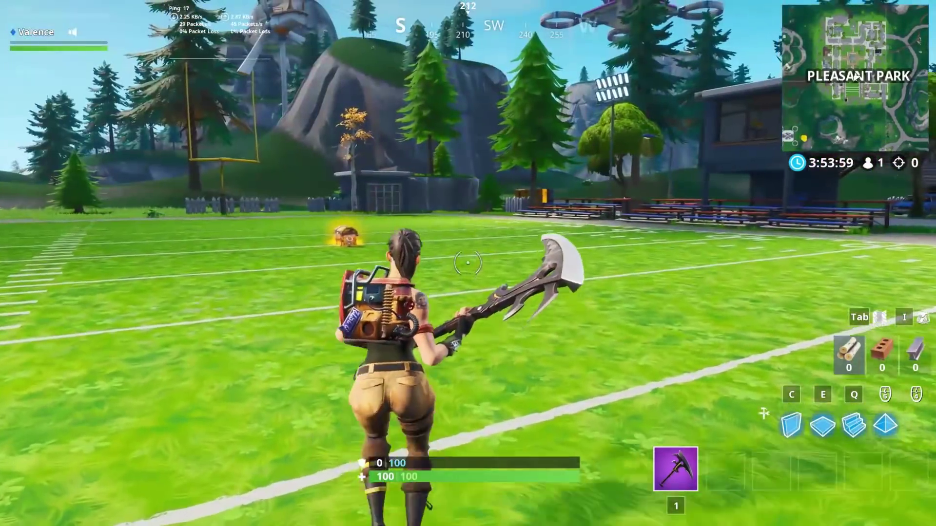
pyautogui.press('w')
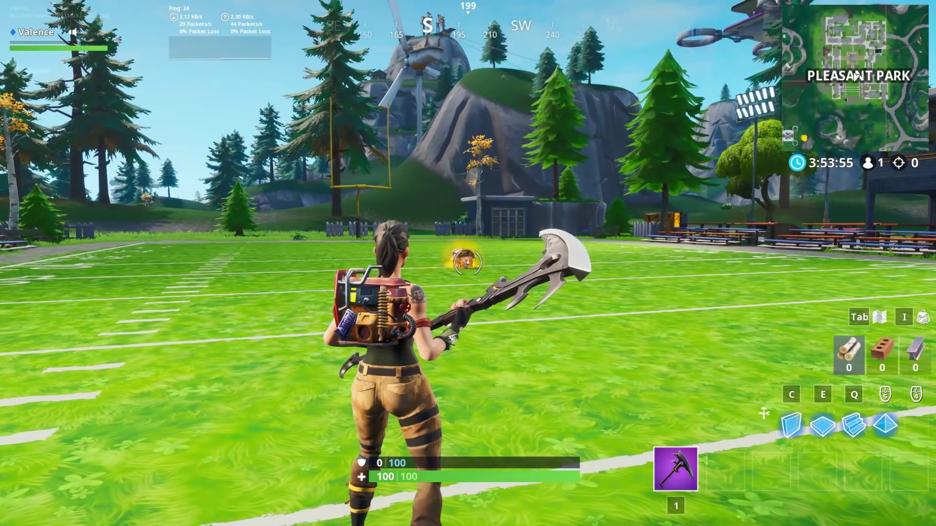
# Step: Perform the Hot Marat, Boogie Down and Wave emotes, then bring up the in-game menu
pyautogui.press('b')
pyautogui.click(465, 223)
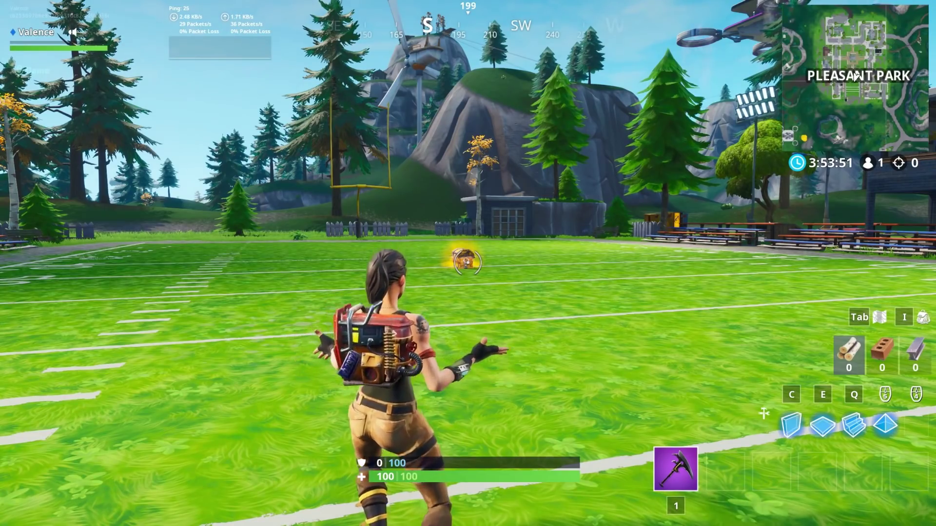
pyautogui.press('b')
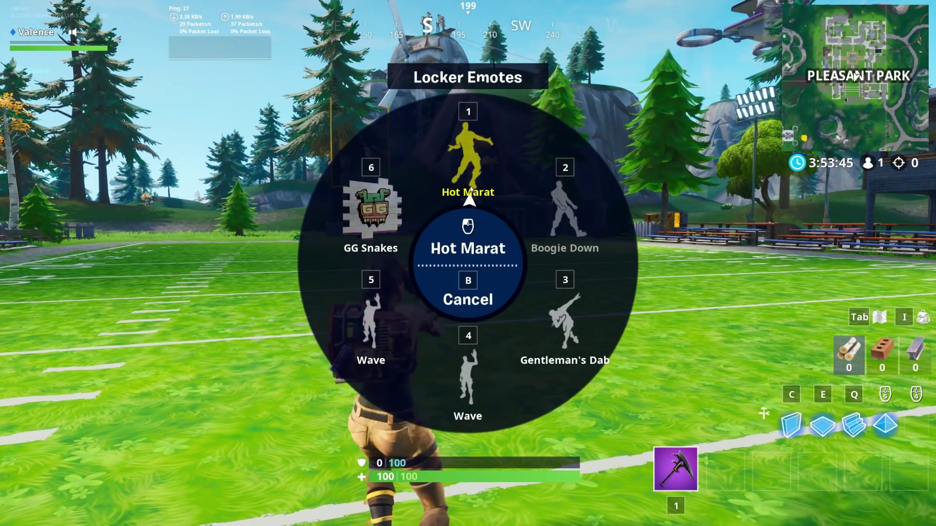
pyautogui.click(529, 185)
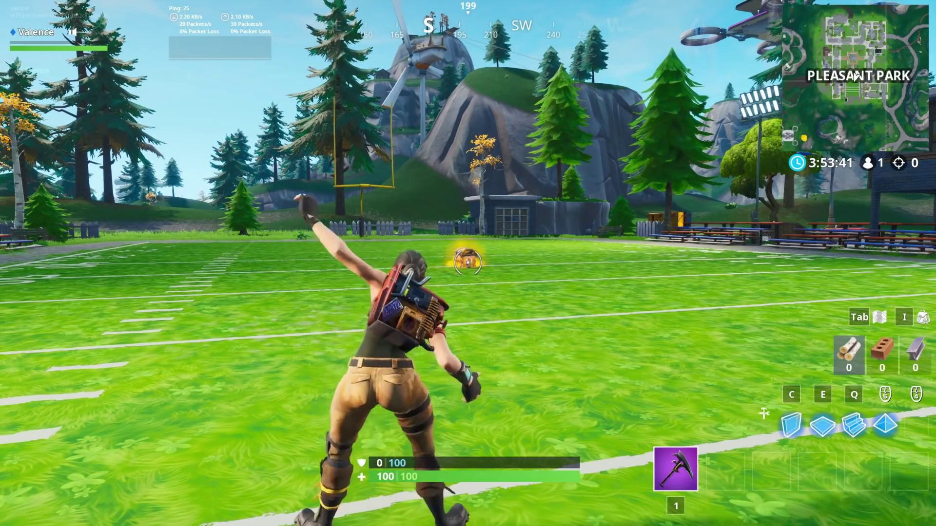
pyautogui.press('b')
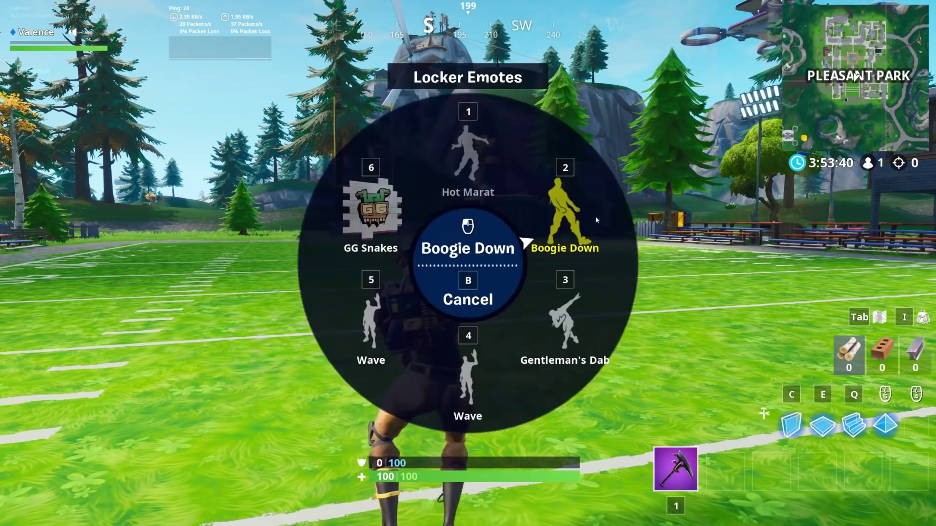
pyautogui.click(475, 367)
pyautogui.press('b')
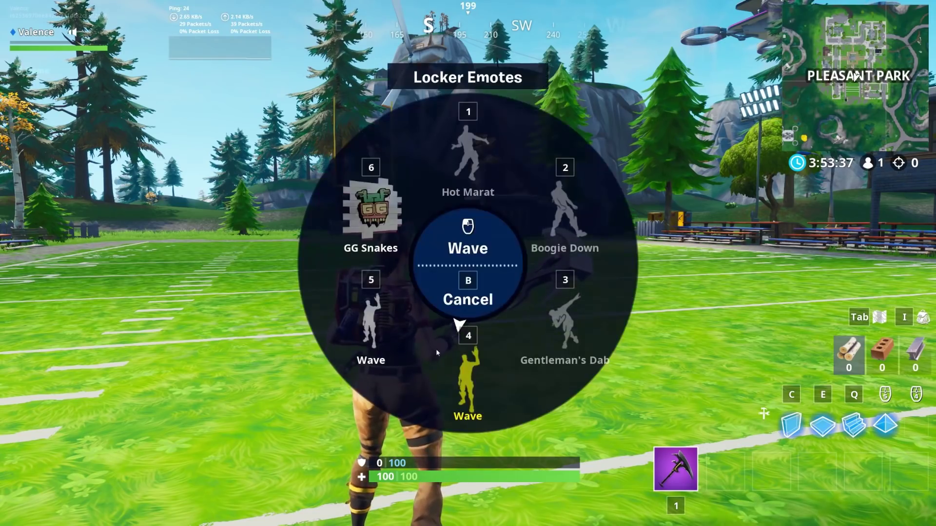
pyautogui.press('6')
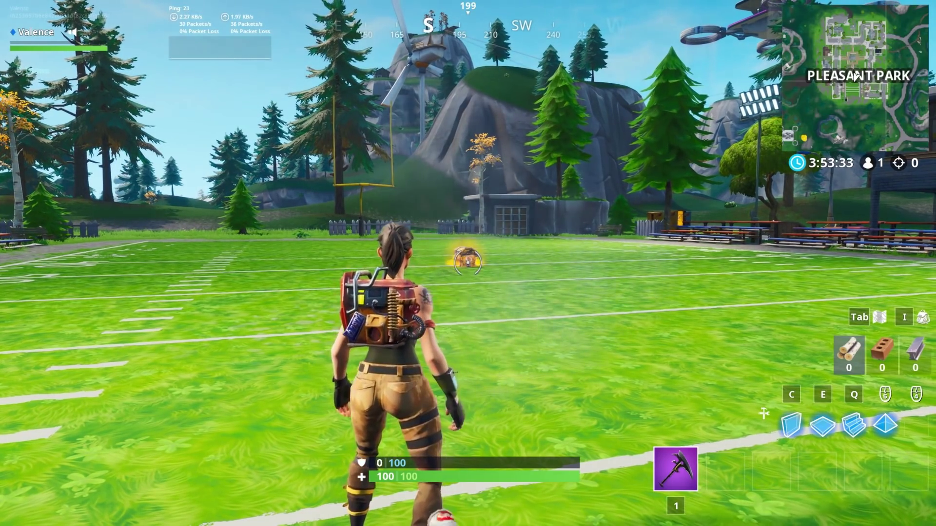
pyautogui.press('Escape')
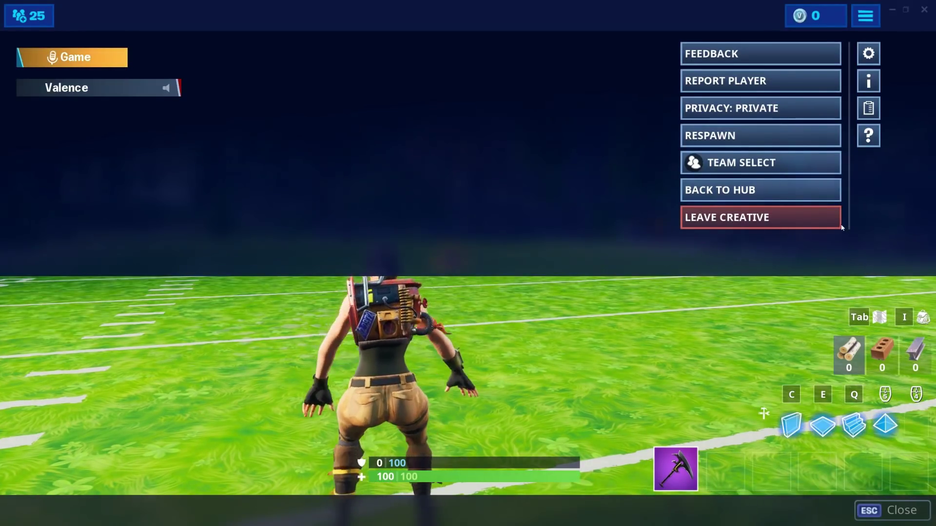
# Step: Confirm leaving Creative, then open Career > Replays and play back the Creative session
pyautogui.click(790, 223)
pyautogui.click(578, 385)
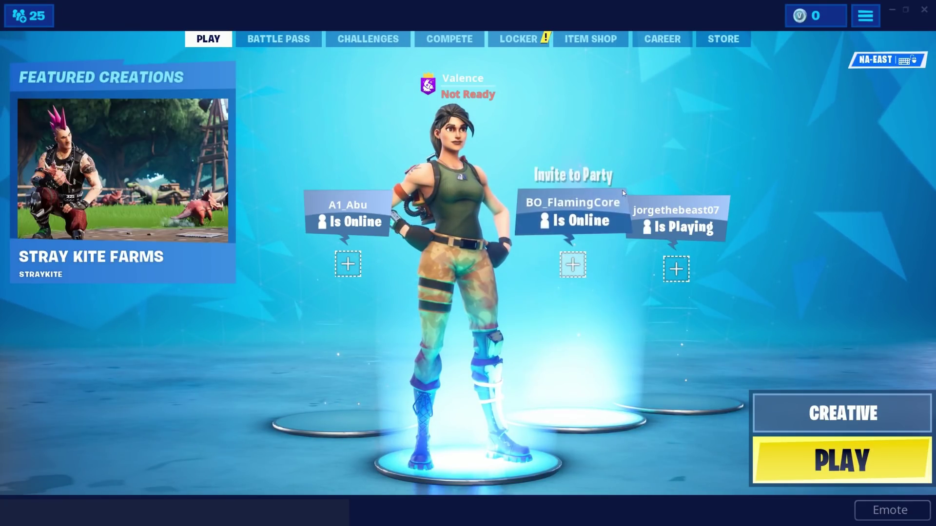
pyautogui.click(662, 39)
pyautogui.click(667, 211)
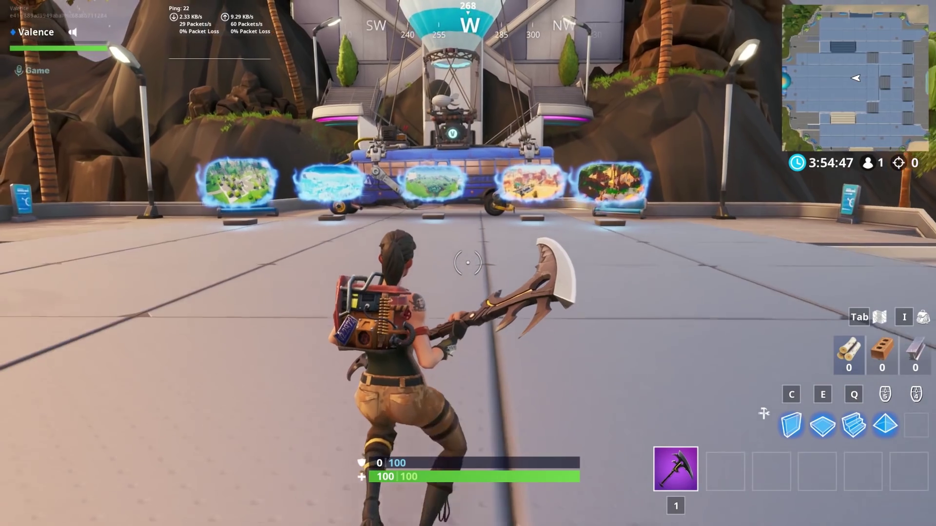
pyautogui.press('w')
pyautogui.press('w')
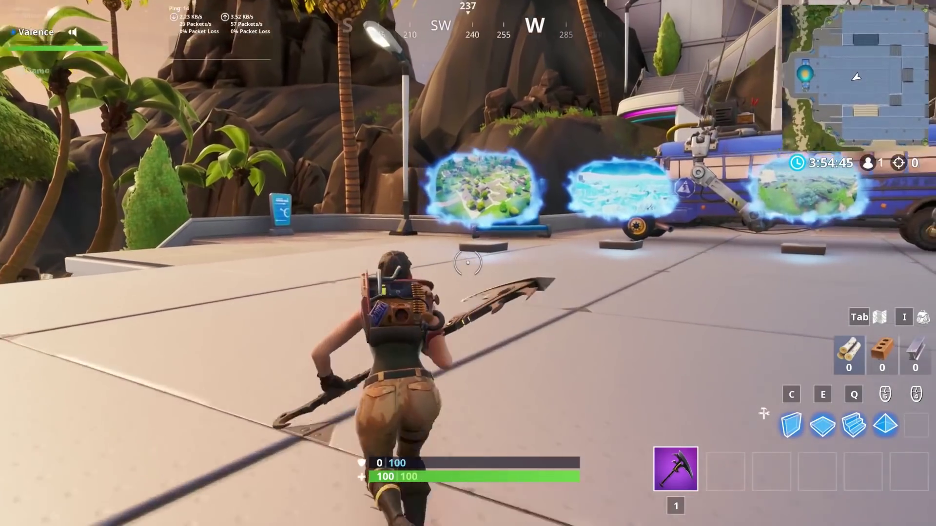
pyautogui.press('w')
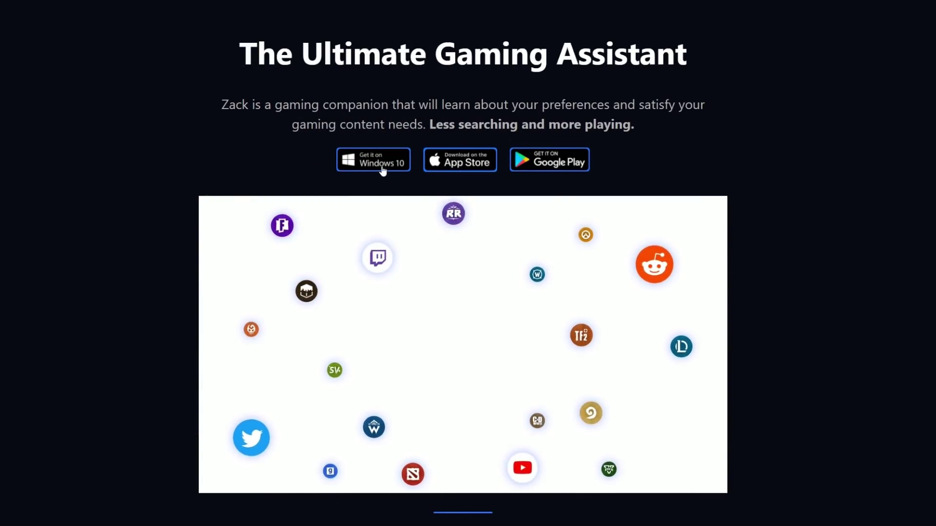
# Step: Start the Zack 'Get it on Windows 10' sign-up and sign in with Google
pyautogui.click(377, 165)
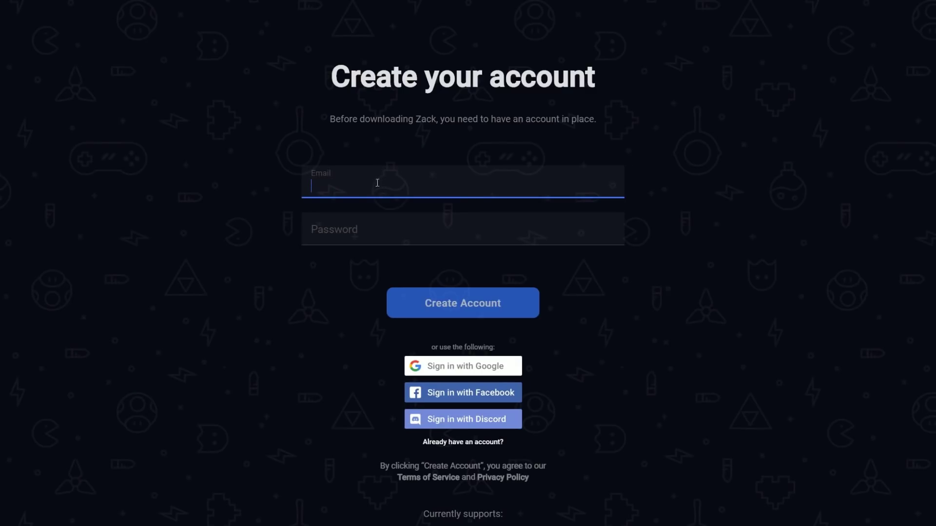
pyautogui.click(474, 370)
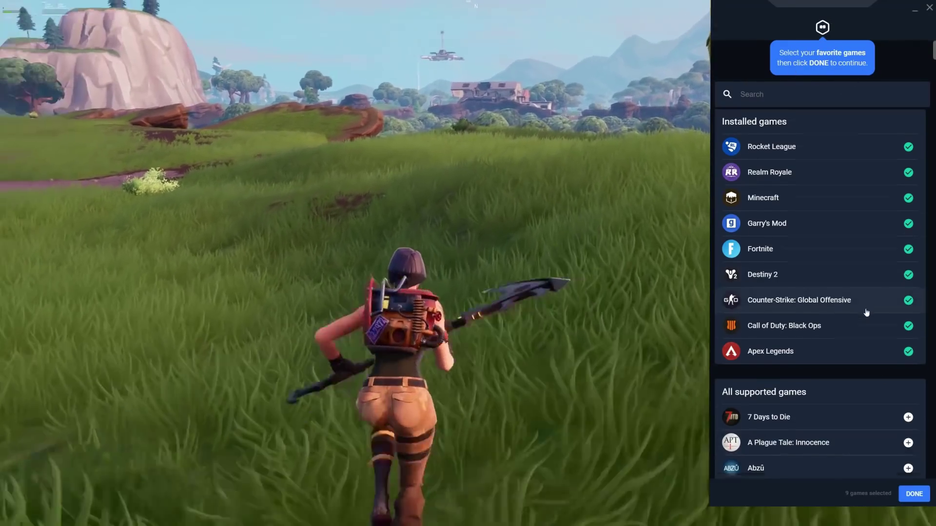
pyautogui.scroll(-8, 865, 322)
pyautogui.scroll(8, 858, 365)
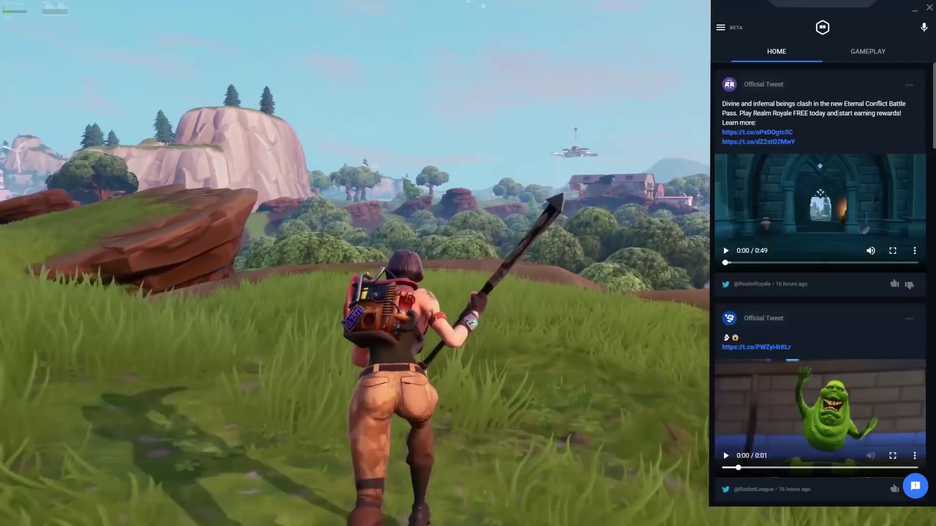
pyautogui.scroll(-3, 829, 202)
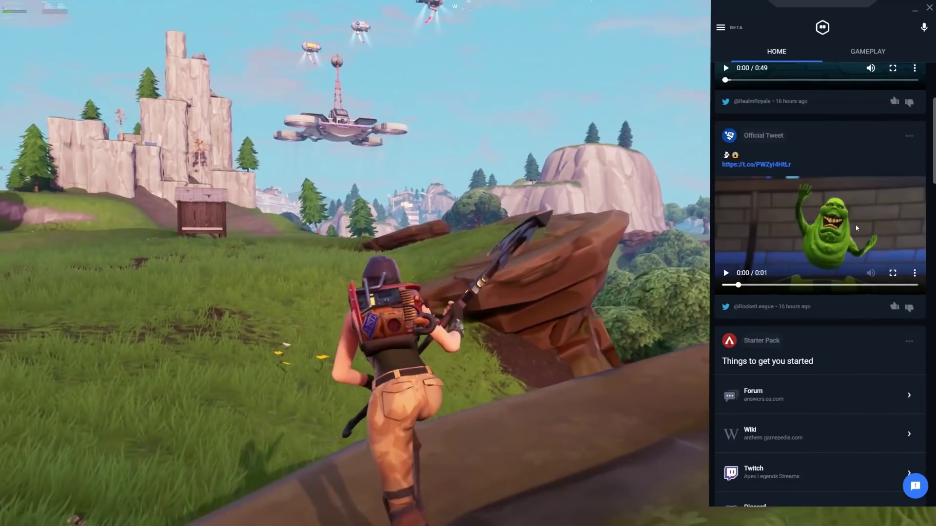
pyautogui.scroll(-3, 852, 237)
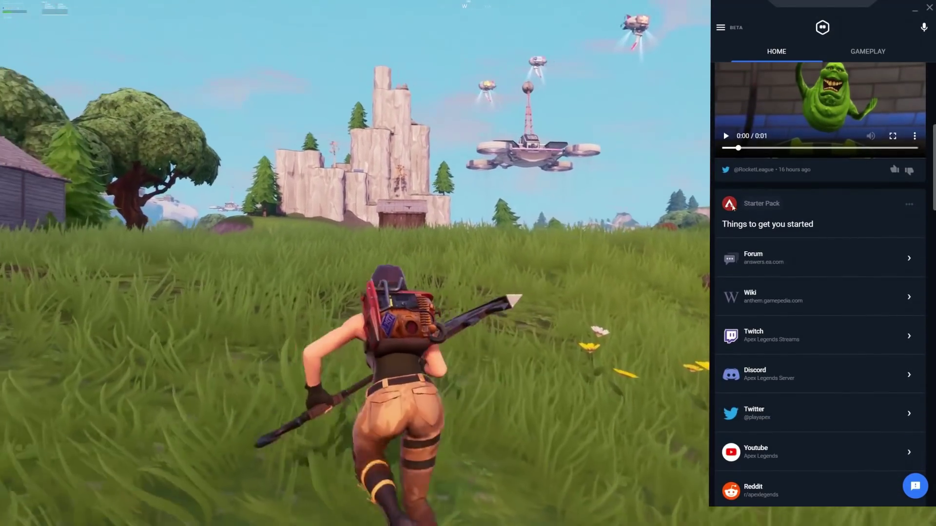
pyautogui.scroll(-15, 729, 206)
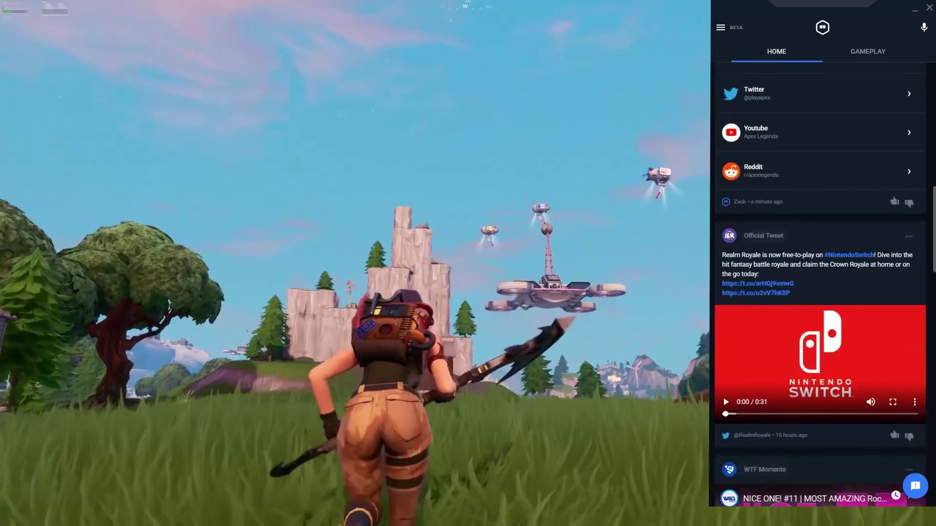
pyautogui.scroll(-3, 733, 216)
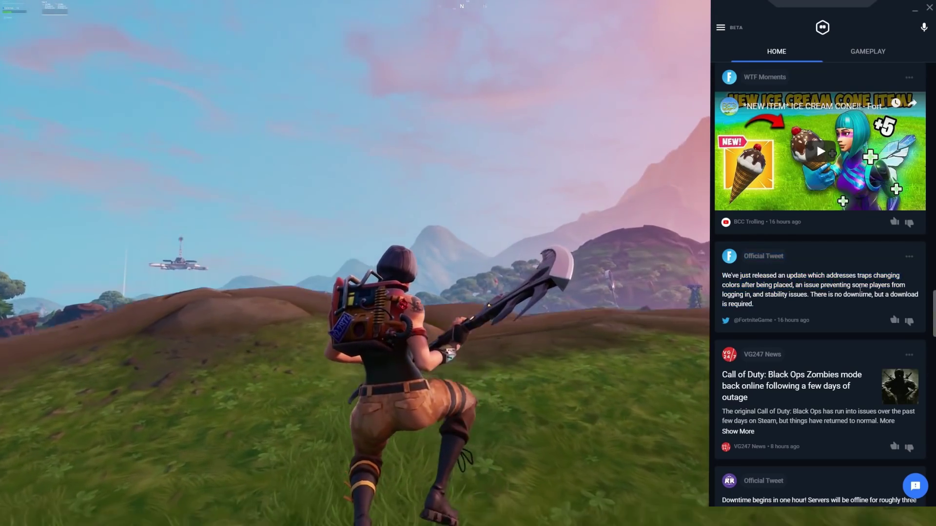
pyautogui.scroll(2, 748, 166)
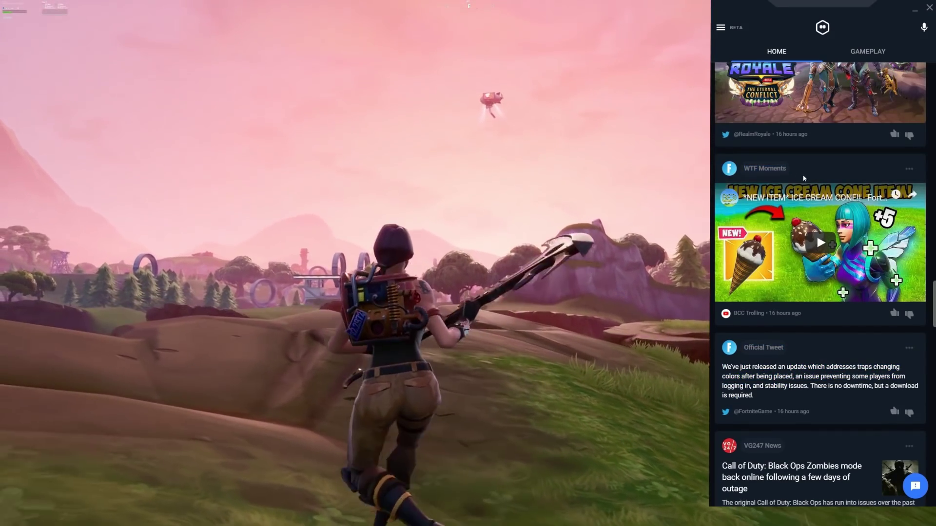
pyautogui.scroll(-5, 860, 292)
pyautogui.scroll(-5, 860, 292)
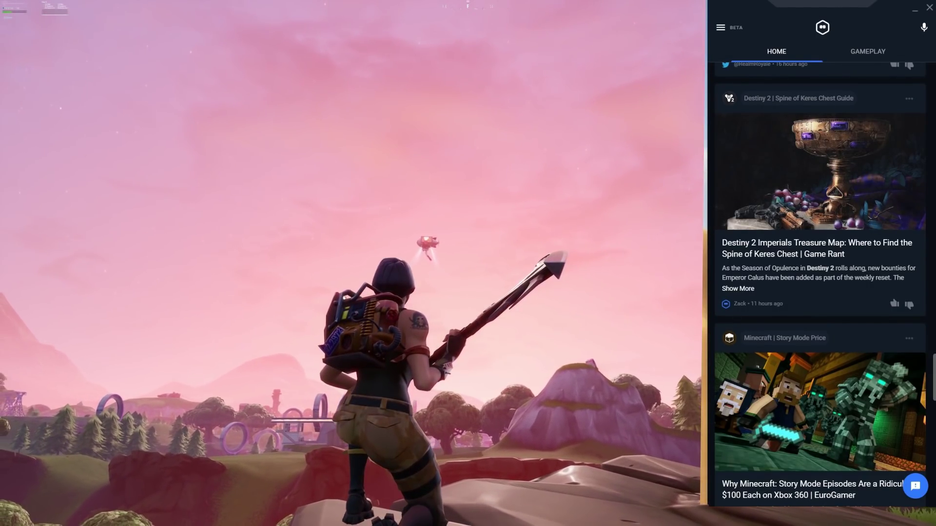
pyautogui.moveTo(847, 8); pyautogui.dragTo(819, 15)
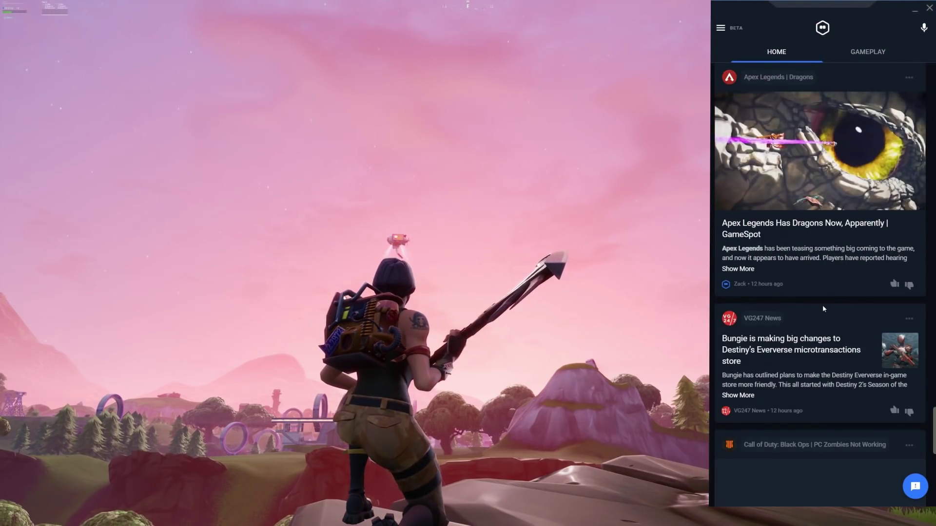
pyautogui.scroll(-6, 822, 305)
pyautogui.scroll(-6, 822, 308)
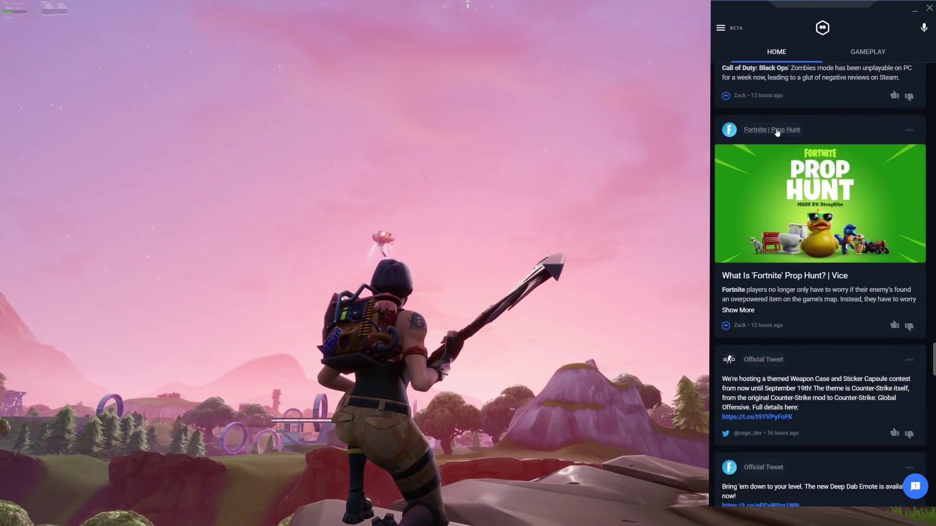
pyautogui.scroll(-3, 802, 255)
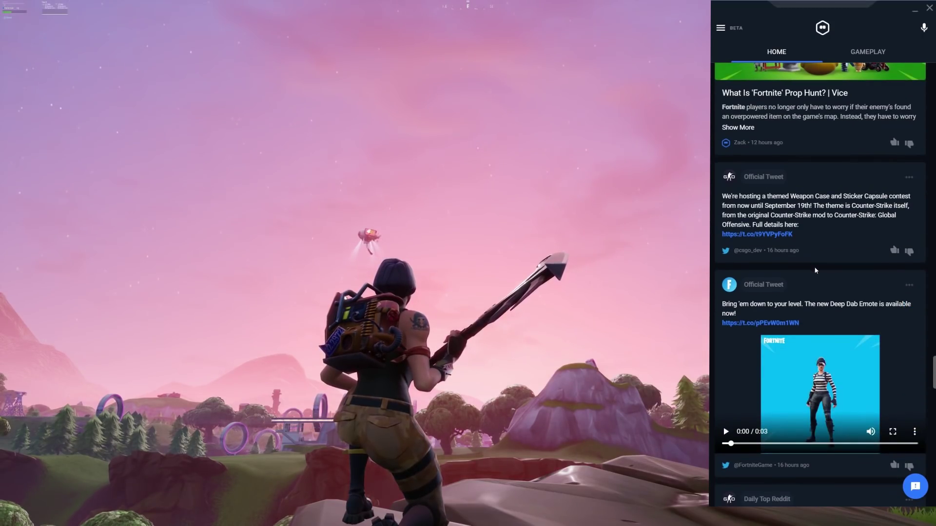
pyautogui.scroll(3, 815, 287)
pyautogui.scroll(2, 816, 288)
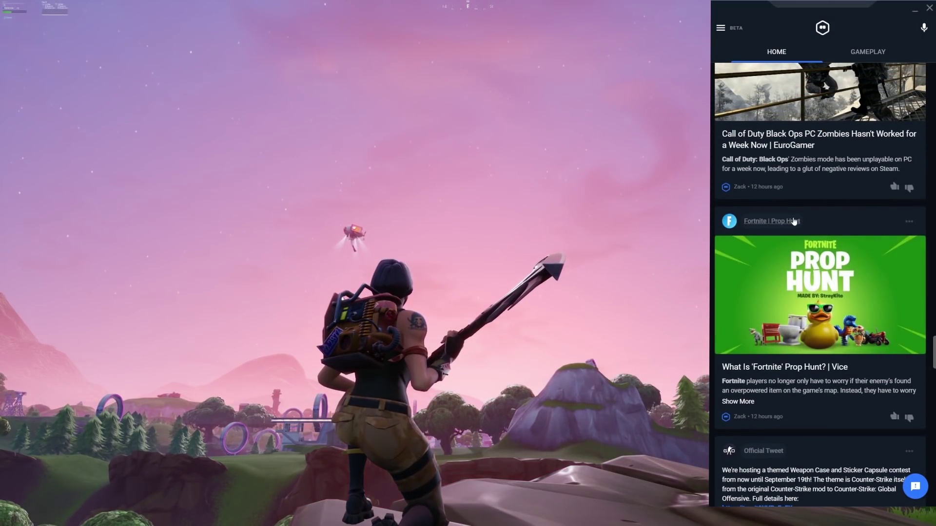
pyautogui.scroll(-2, 780, 297)
pyautogui.scroll(-4, 779, 219)
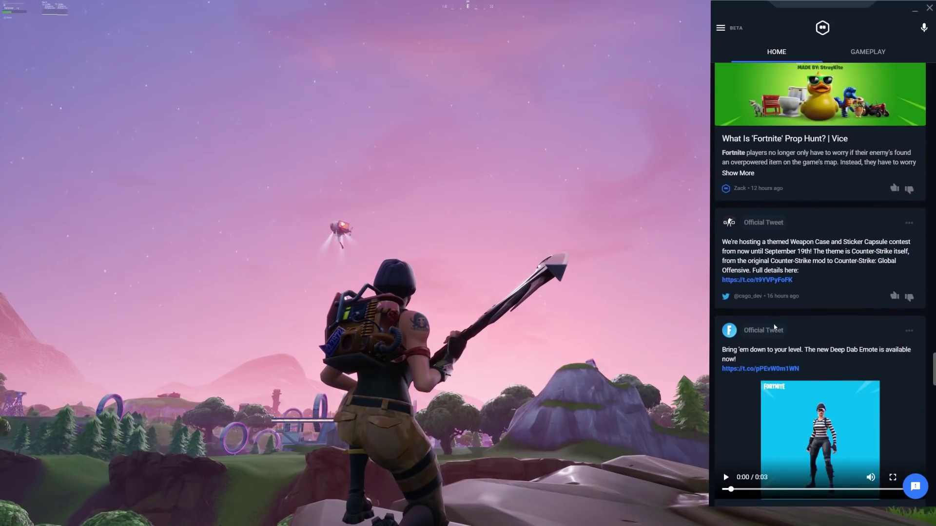
pyautogui.scroll(4, 779, 141)
pyautogui.scroll(-5, 813, 220)
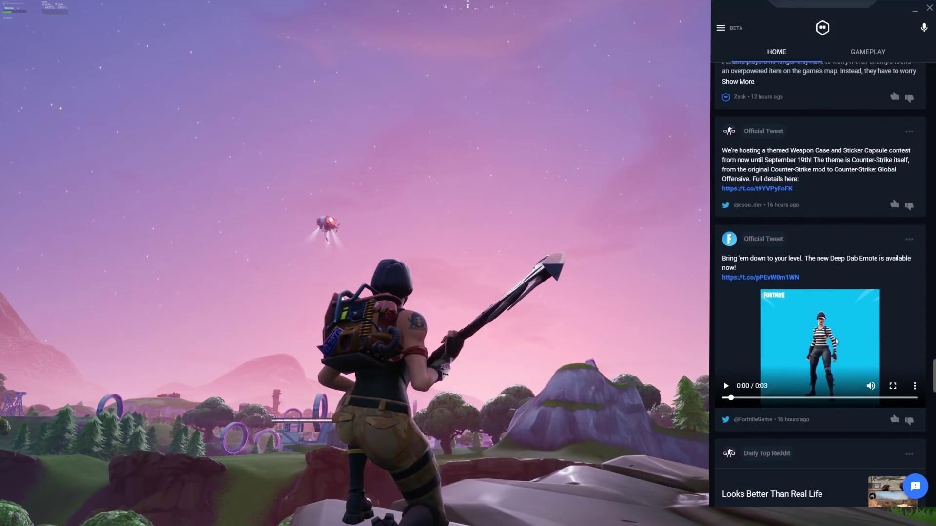
pyautogui.scroll(-4, 837, 142)
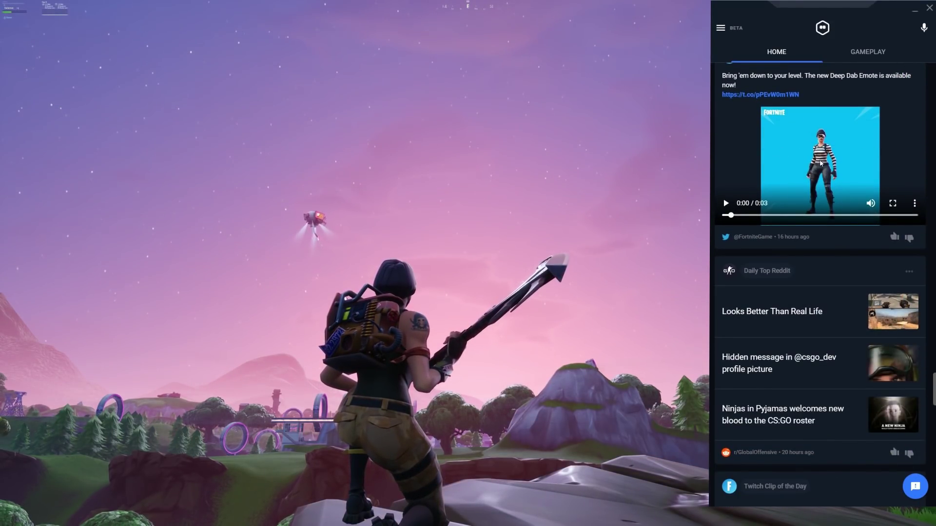
pyautogui.scroll(-7, 820, 163)
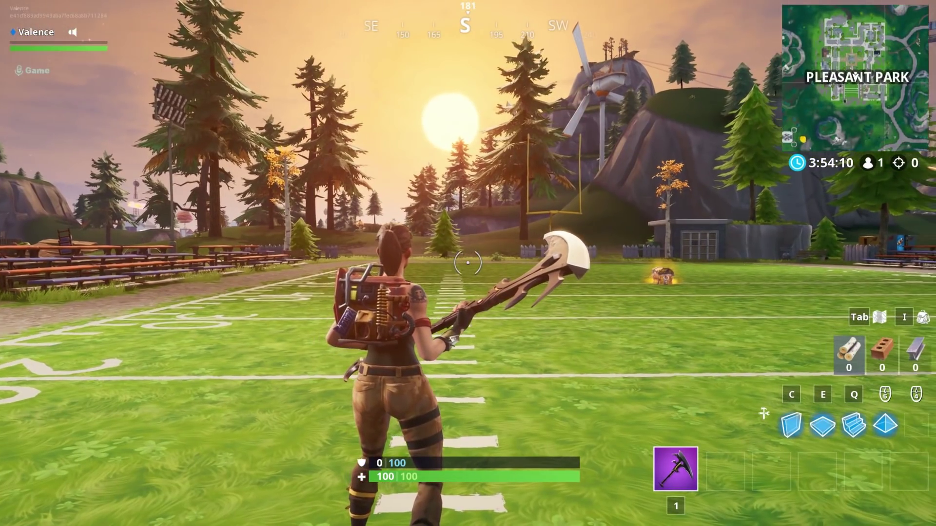
# Step: Do the Hot Marat dance from the emote wheel, then open the in-game menu
pyautogui.press('b')
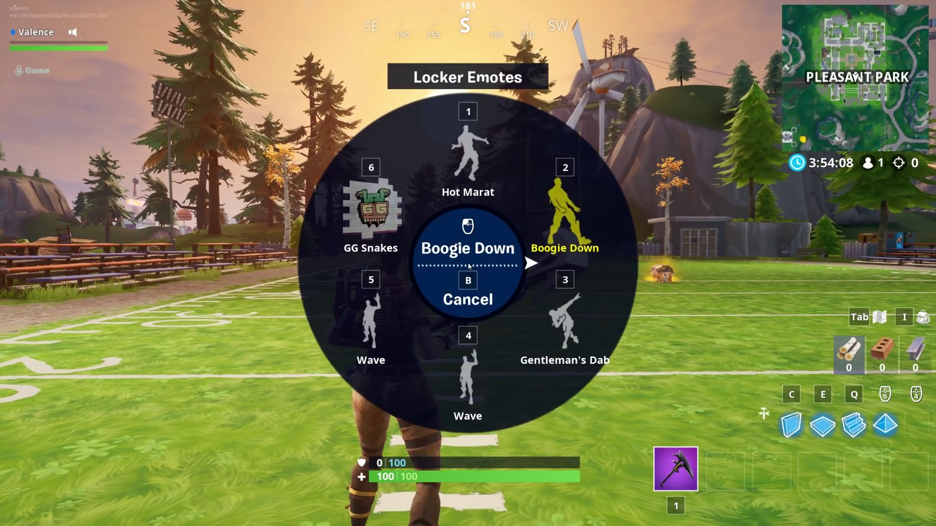
pyautogui.click(453, 195)
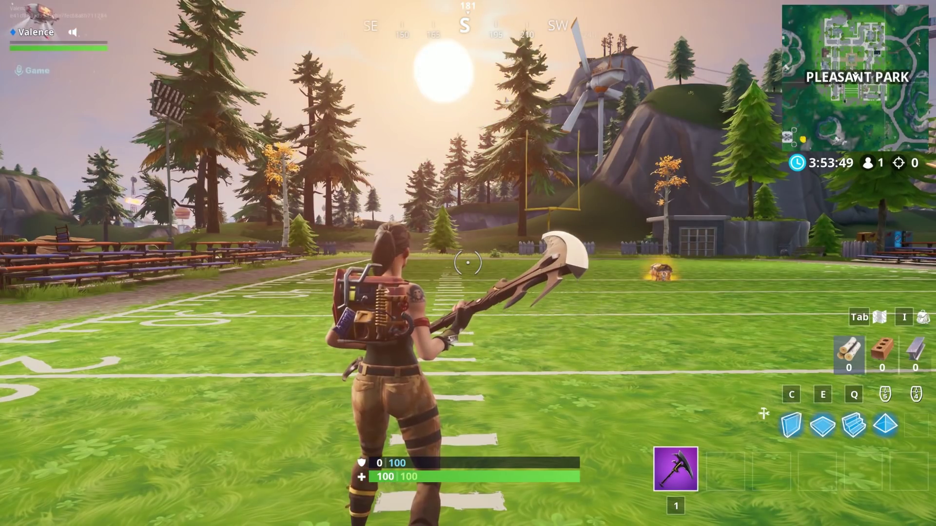
pyautogui.press('Escape')
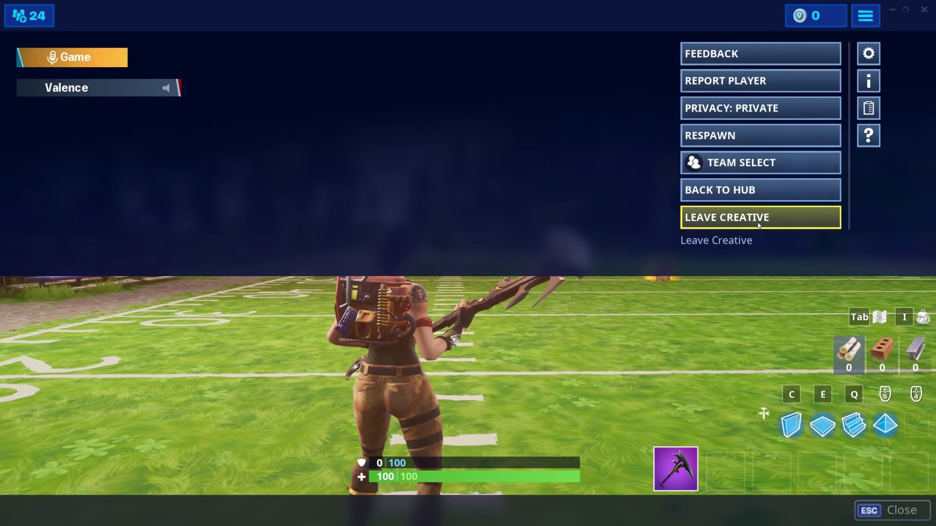
# Step: Leave Creative, then play and confirm the top 01:07 replay from Career > Replays
pyautogui.click(759, 225)
pyautogui.click(541, 380)
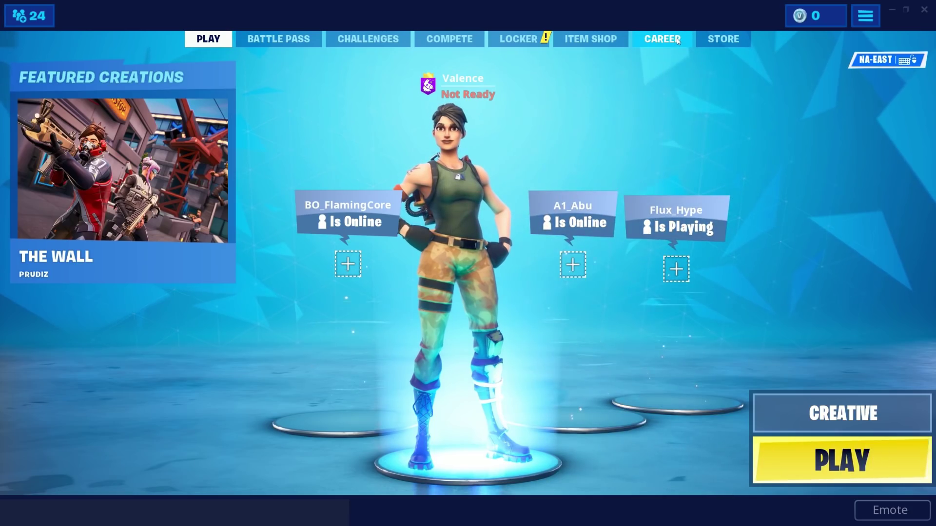
pyautogui.click(677, 40)
pyautogui.click(641, 201)
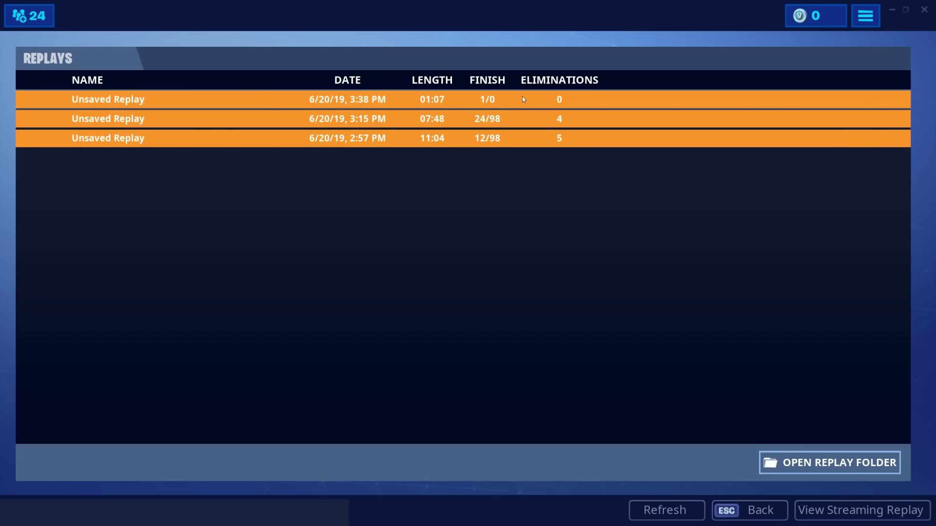
pyautogui.click(403, 516)
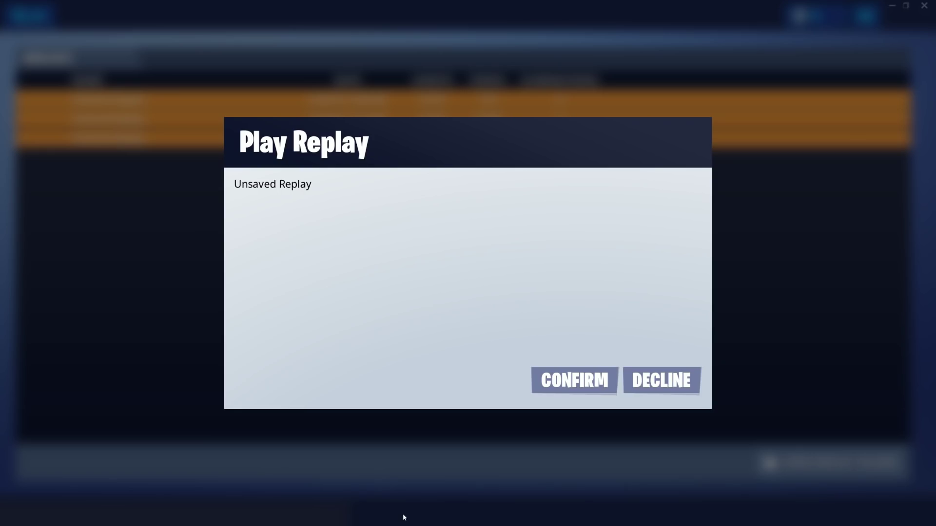
pyautogui.click(590, 374)
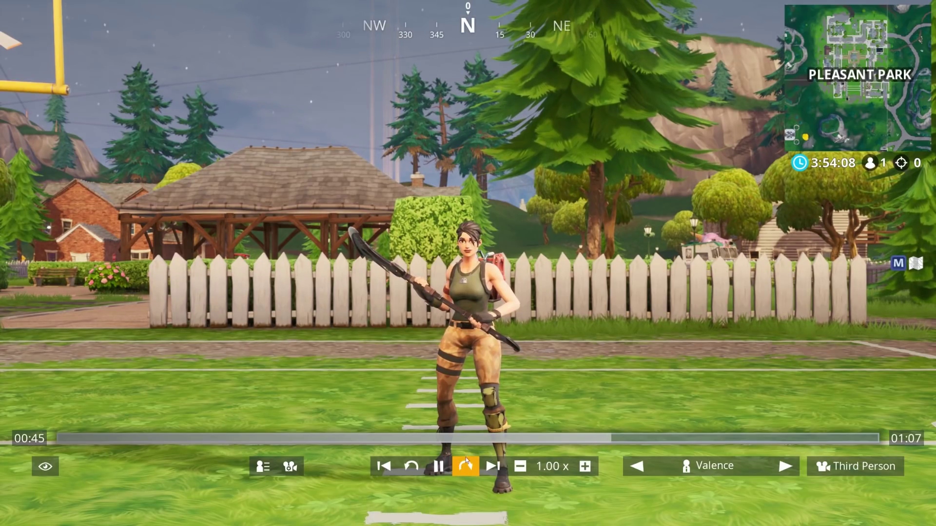
# Step: Pause the replay on the character's dance pose at 00:47
pyautogui.click(438, 469)
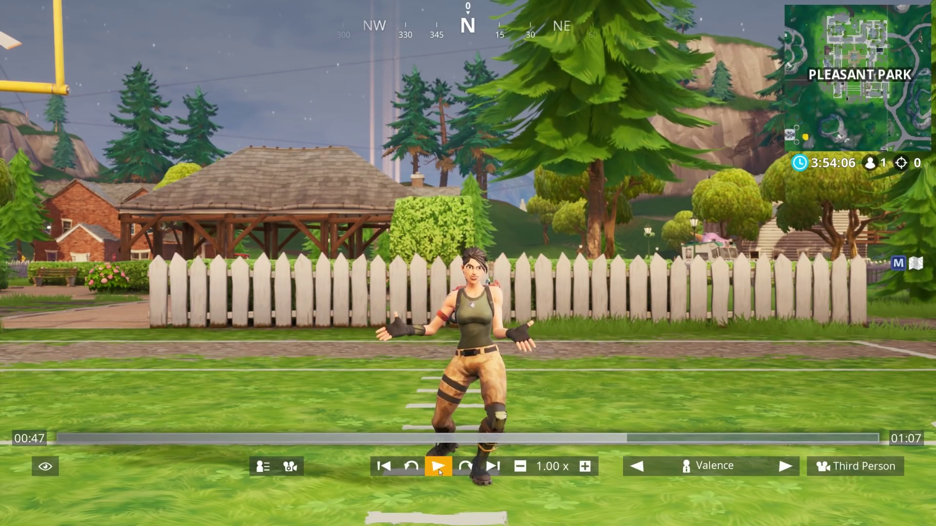
pyautogui.click(439, 469)
pyautogui.click(443, 464)
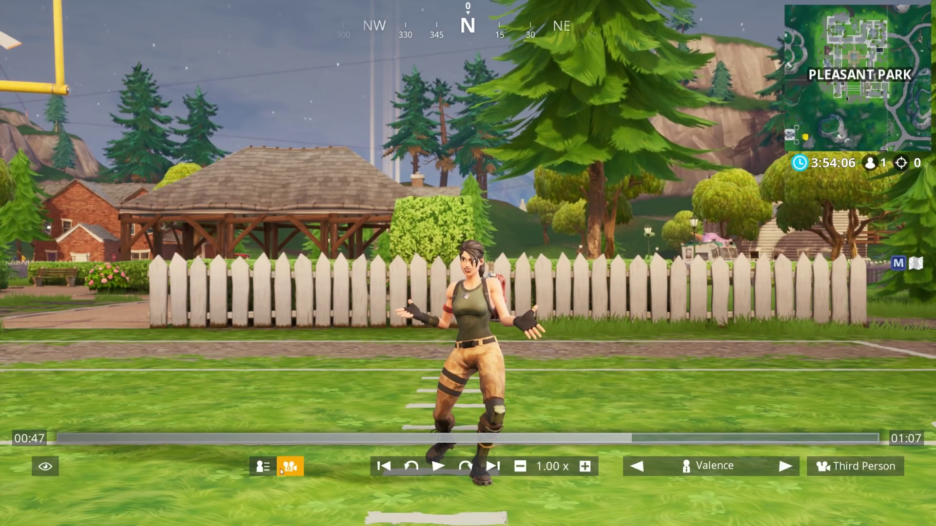
# Step: Switch the camera mode to Drone Free and fly it close to the character
pyautogui.click(842, 466)
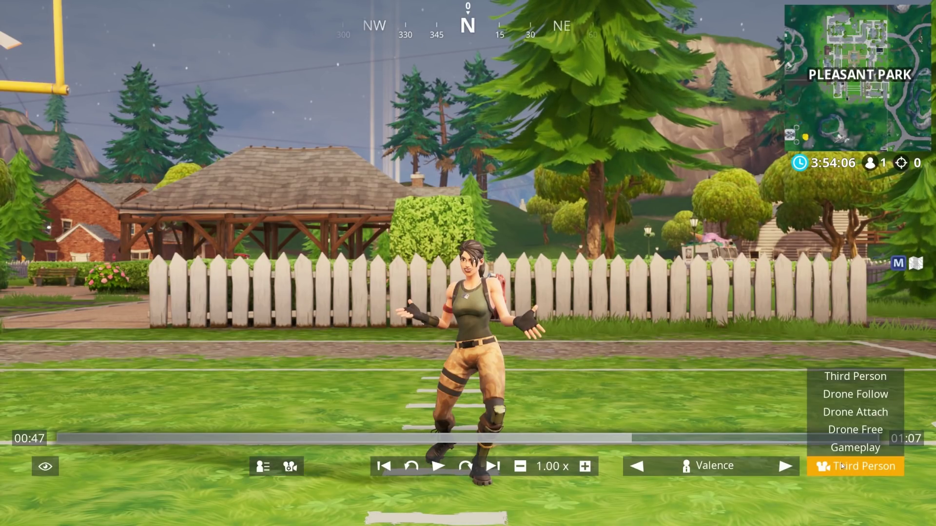
pyautogui.click(855, 430)
pyautogui.press('s')
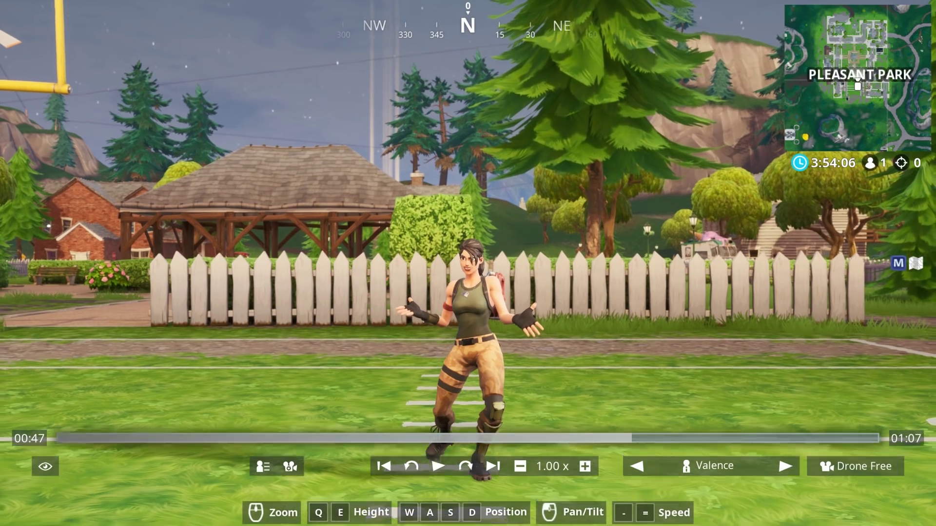
pyautogui.press('w')
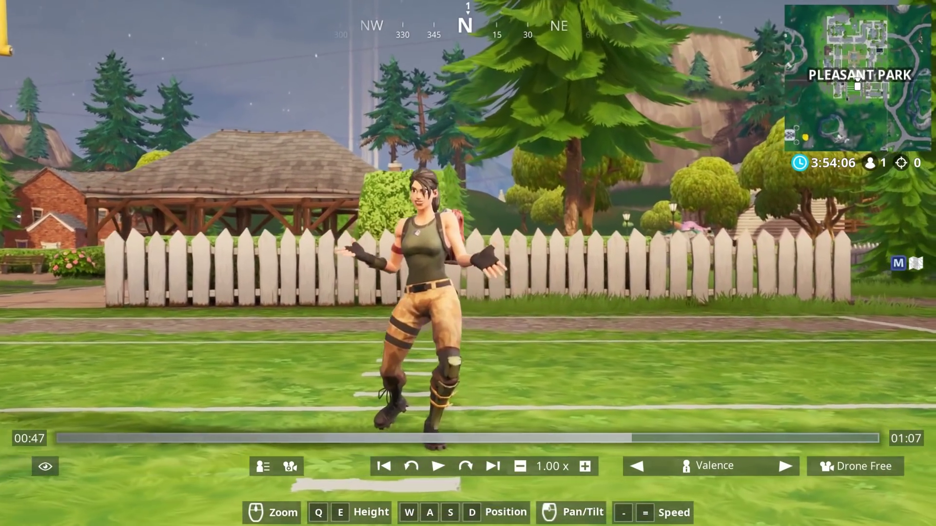
pyautogui.press('w')
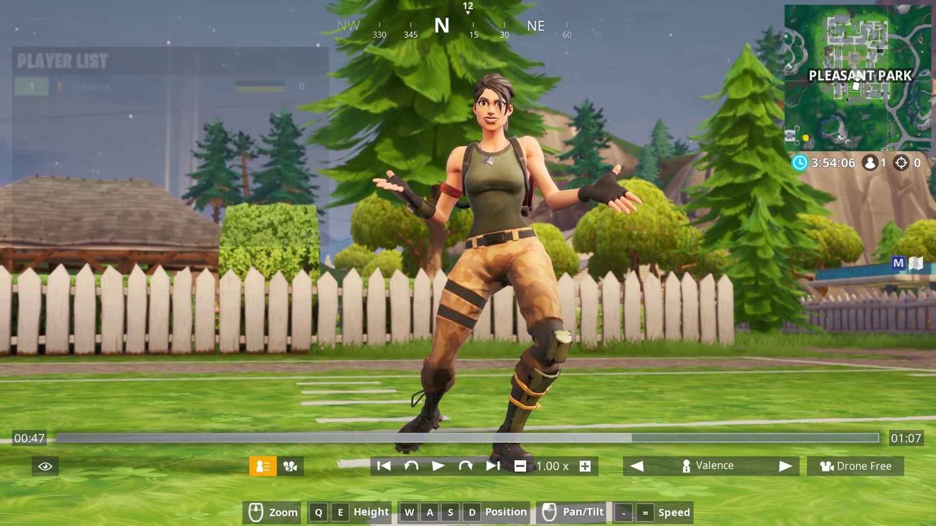
# Step: Turn off auto exposure and set exposure about 0.88, 14 mm focal length and f/1.0 aperture
pyautogui.click(290, 467)
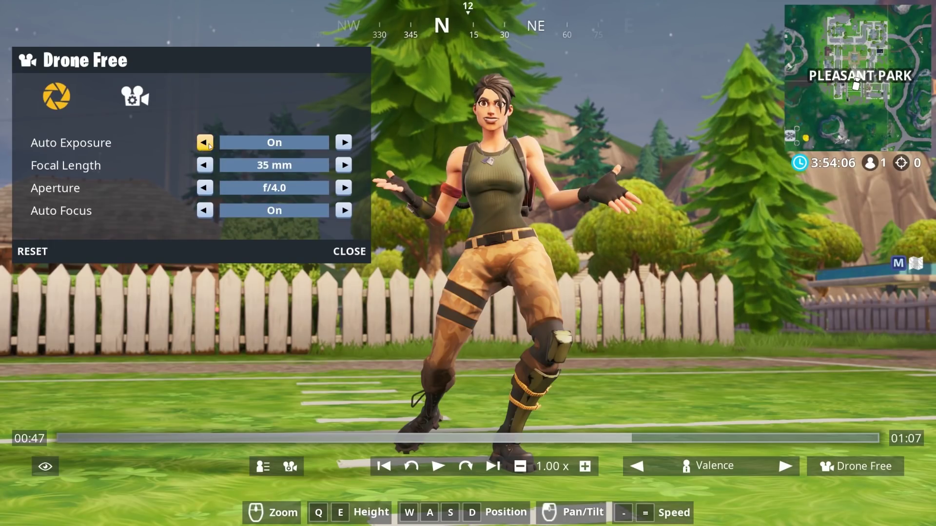
pyautogui.click(235, 143)
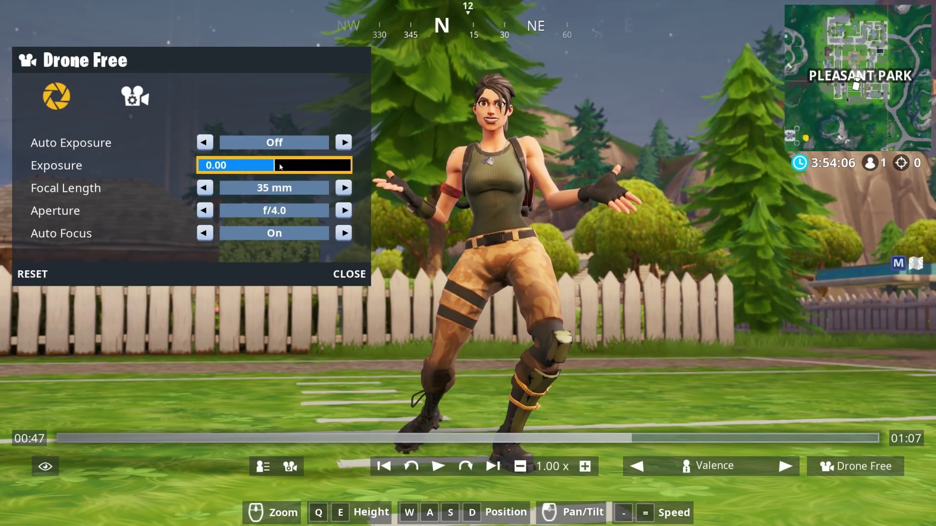
pyautogui.moveTo(281, 167)
pyautogui.mouseDown()
pyautogui.moveTo(325, 166)
pyautogui.moveTo(280, 168)
pyautogui.mouseUp()
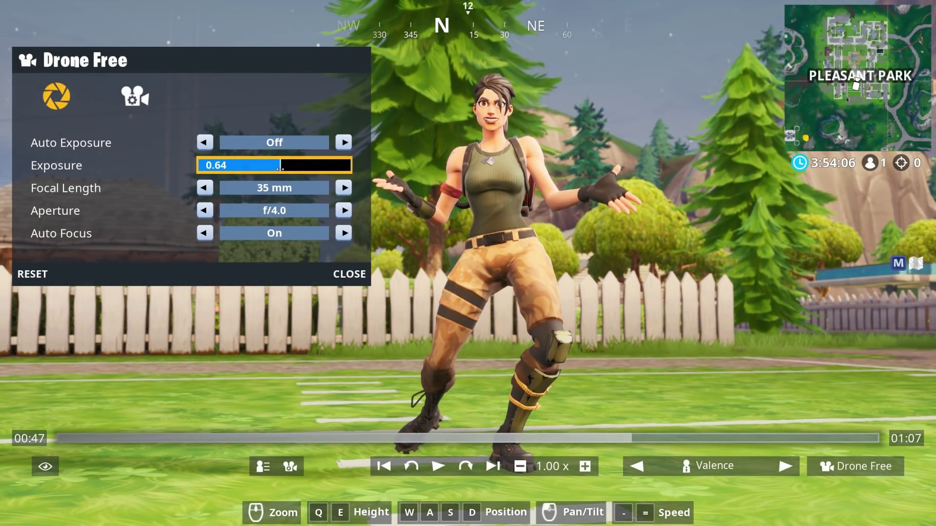
pyautogui.moveTo(280, 169); pyautogui.dragTo(281, 169)
pyautogui.click(212, 192)
pyautogui.click(212, 193)
pyautogui.click(211, 193)
pyautogui.click(212, 193)
pyautogui.click(212, 193)
pyautogui.click(211, 193)
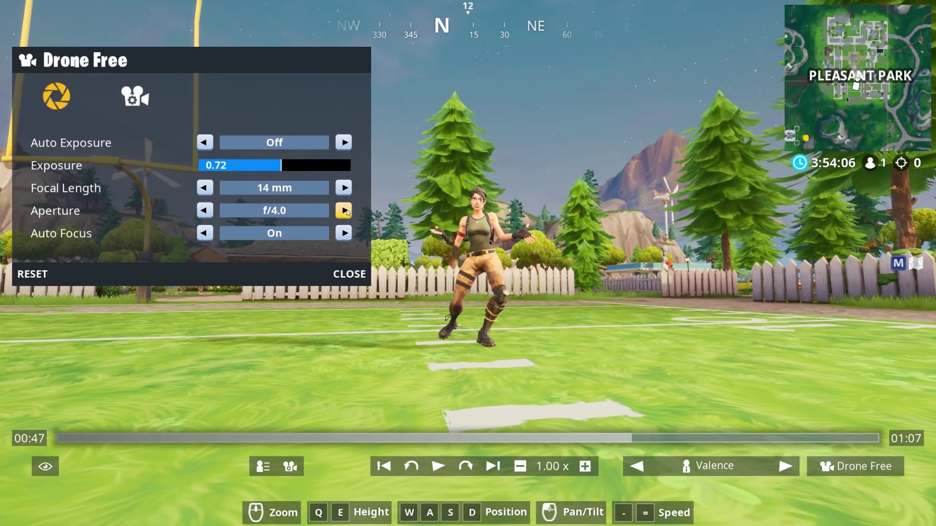
pyautogui.click(207, 212)
pyautogui.click(207, 213)
pyautogui.click(207, 213)
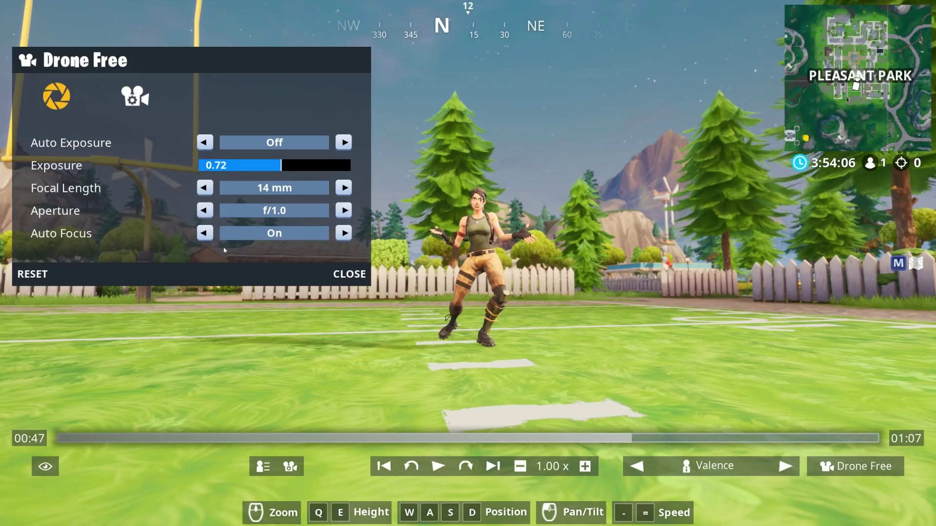
pyautogui.click(349, 274)
# Step: Slow the drone to 0.05x speed and fly it in close to the character
pyautogui.press('w')
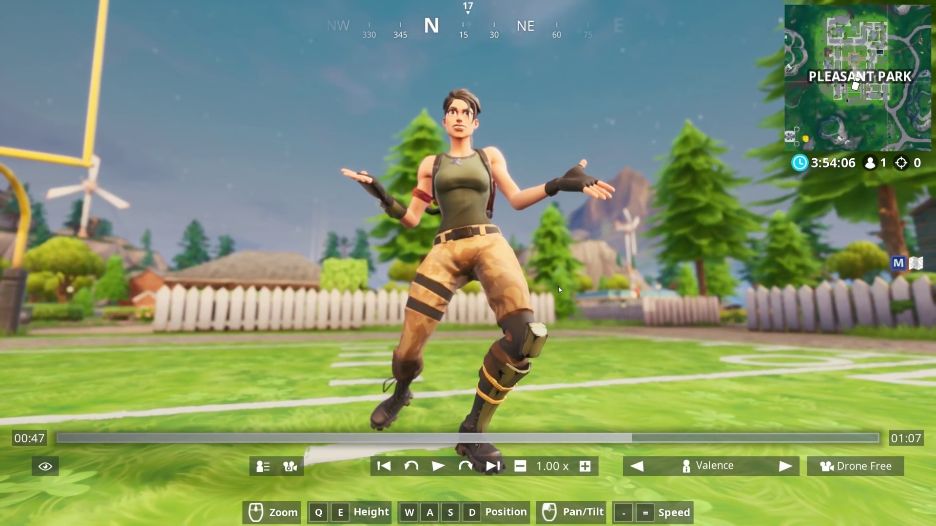
pyautogui.press('-')
pyautogui.press('-')
pyautogui.press('-')
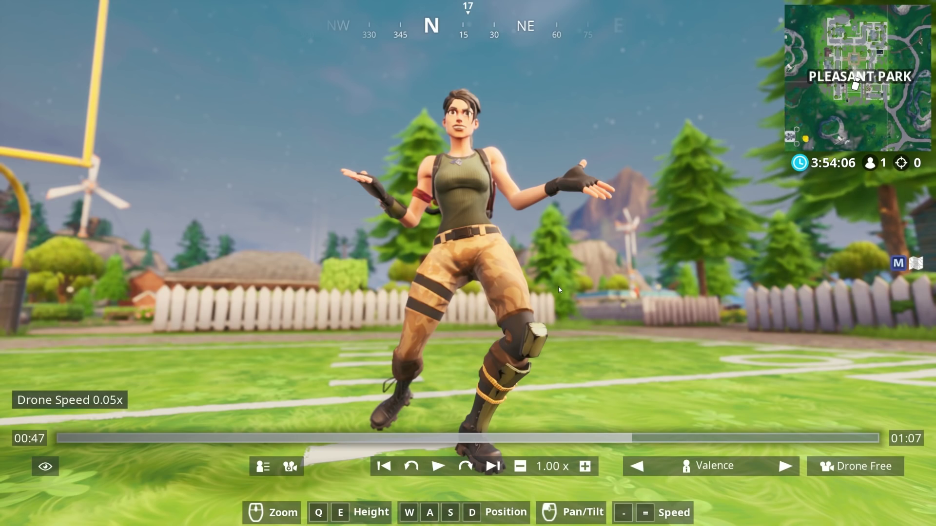
pyautogui.press('w')
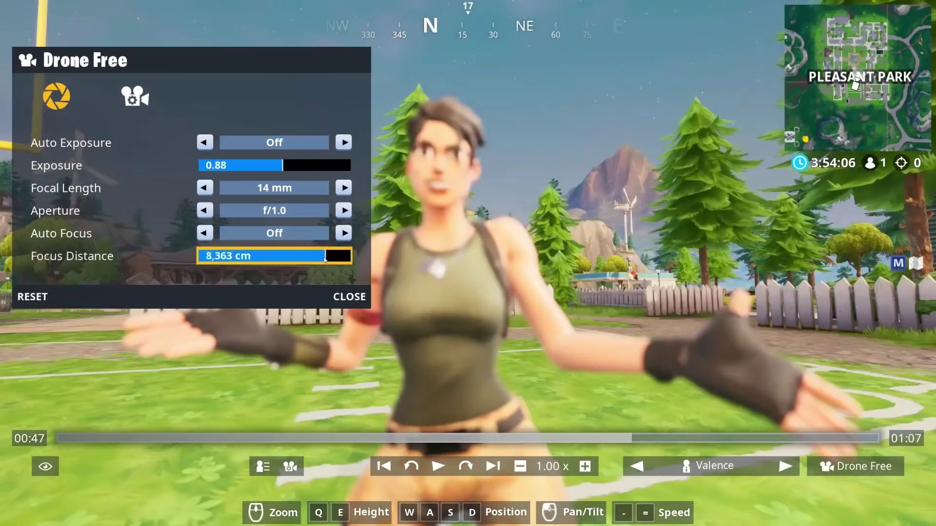
pyautogui.click(857, 472)
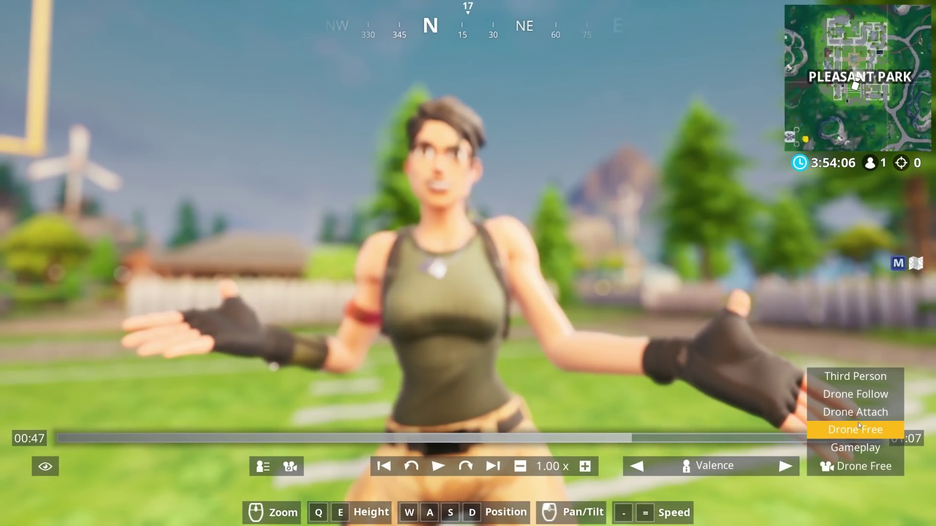
# Step: Switch to the drone attach camera, toggle the HUD, and resume playback to about 01:03
pyautogui.click(868, 413)
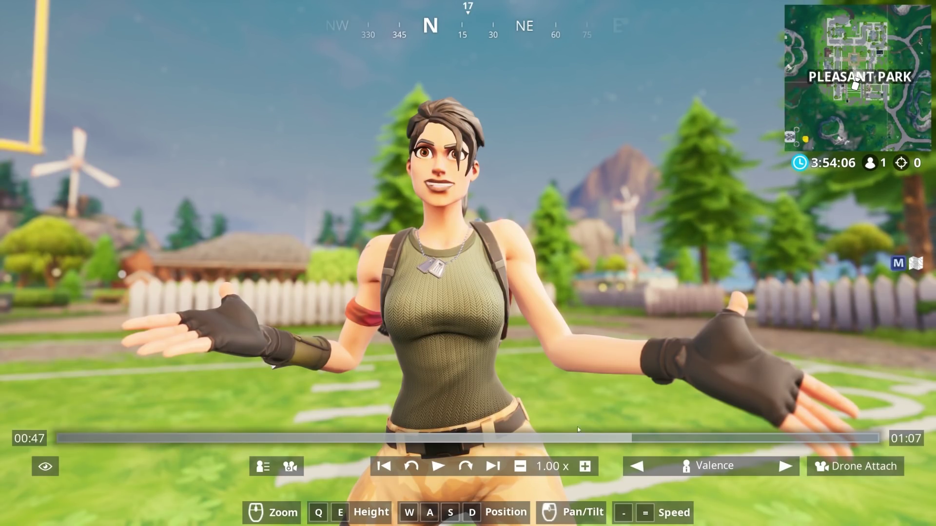
pyautogui.click(46, 467)
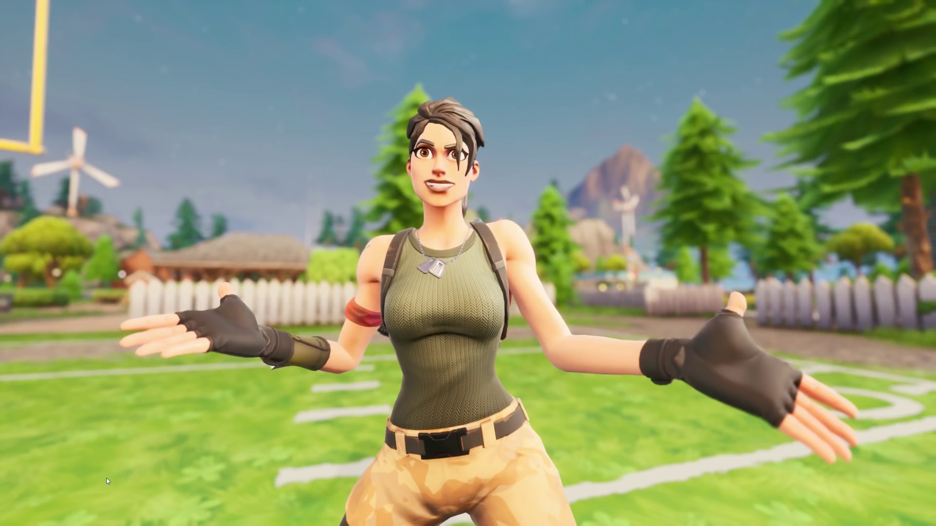
pyautogui.press('Escape')
pyautogui.press('Escape')
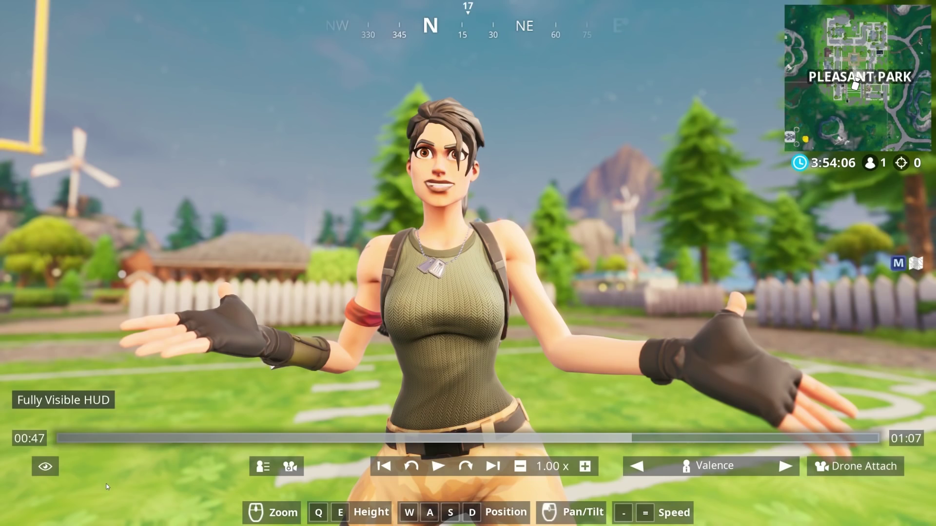
pyautogui.click(437, 466)
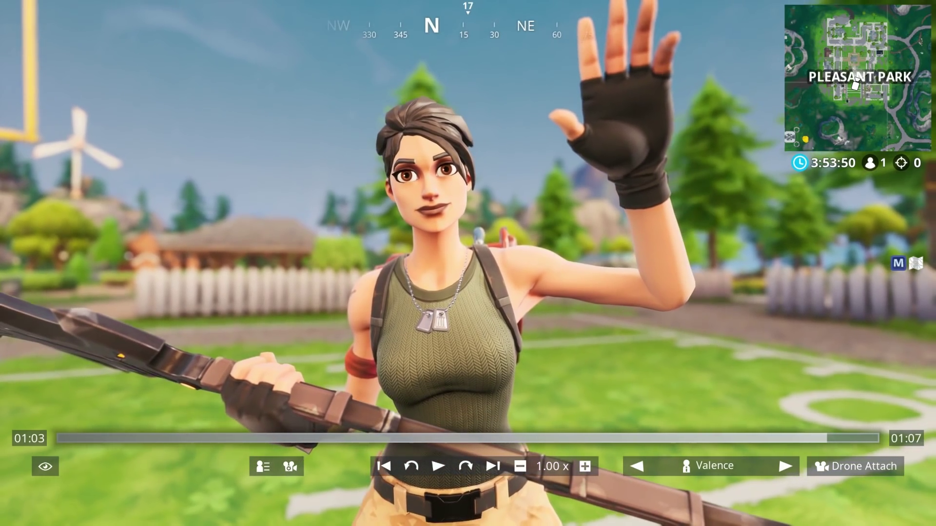
# Step: Set the drone camera's focal length to 10 mm
pyautogui.click(298, 468)
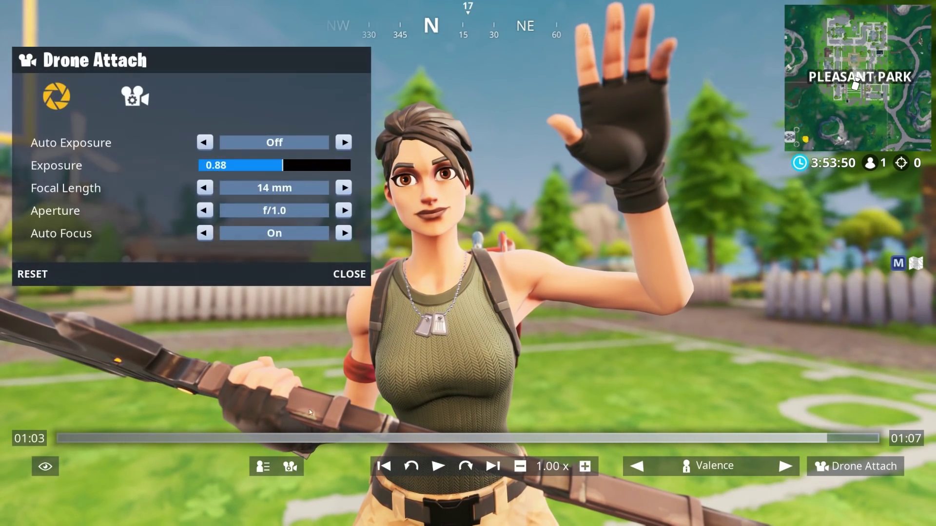
pyautogui.click(206, 190)
pyautogui.click(205, 190)
pyautogui.click(343, 188)
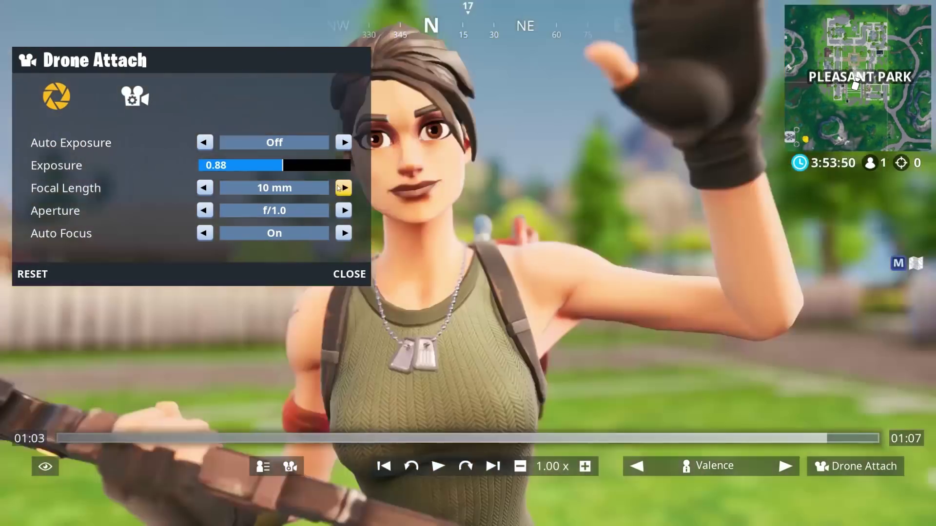
pyautogui.click(348, 274)
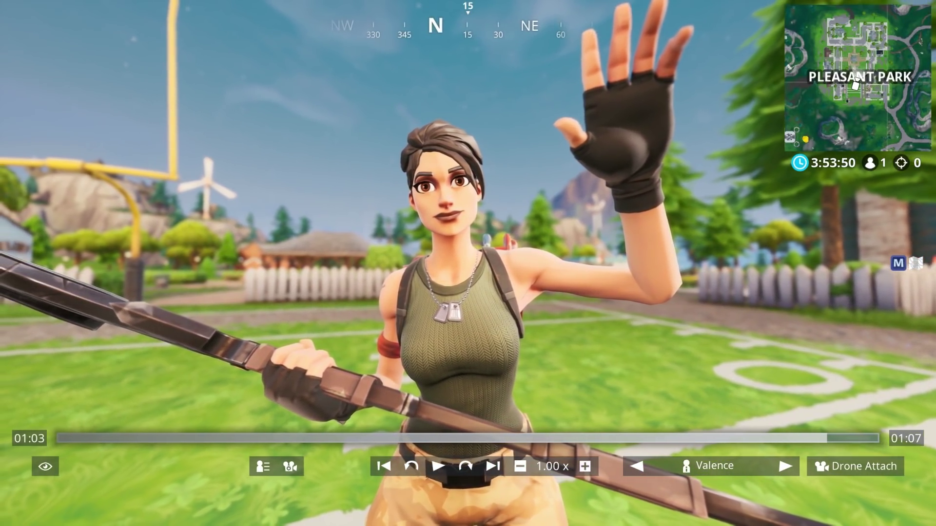
# Step: Raise the drone camera's exposure slightly, hide the replay HUD, and bring up the game menu
pyautogui.click(290, 466)
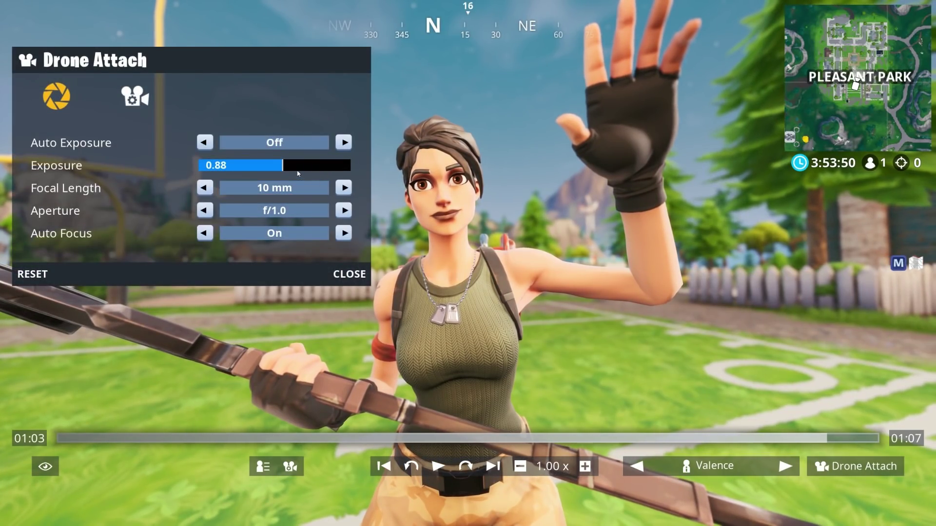
pyautogui.moveTo(283, 166)
pyautogui.mouseDown()
pyautogui.moveTo(307, 166)
pyautogui.moveTo(274, 166)
pyautogui.moveTo(282, 166)
pyautogui.mouseUp()
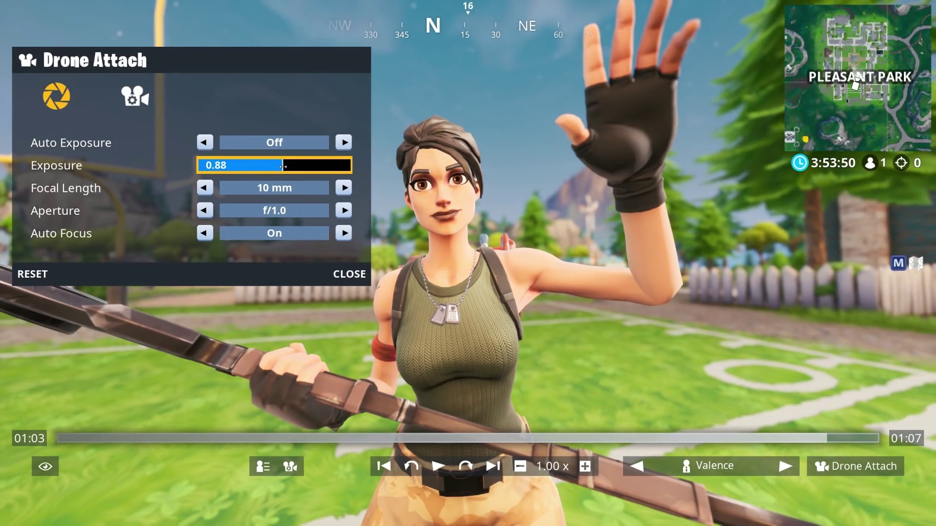
pyautogui.click(353, 275)
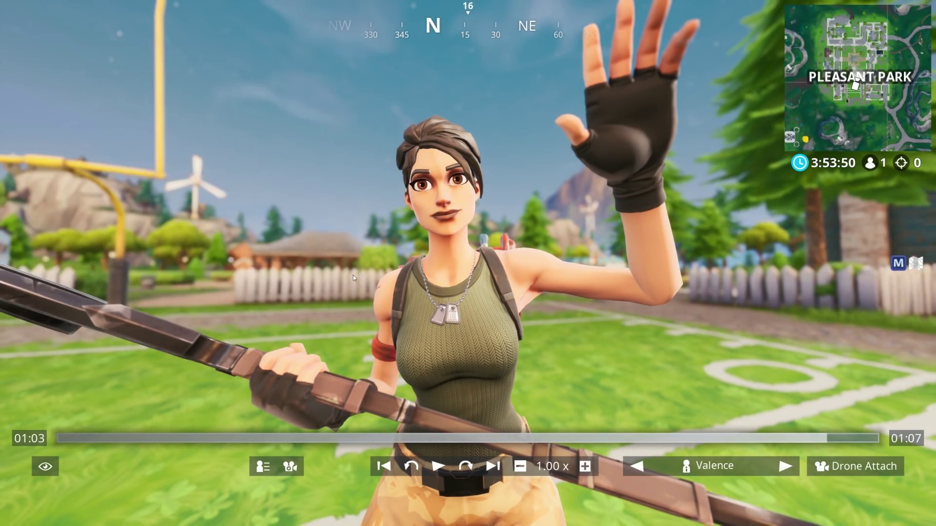
pyautogui.click(56, 467)
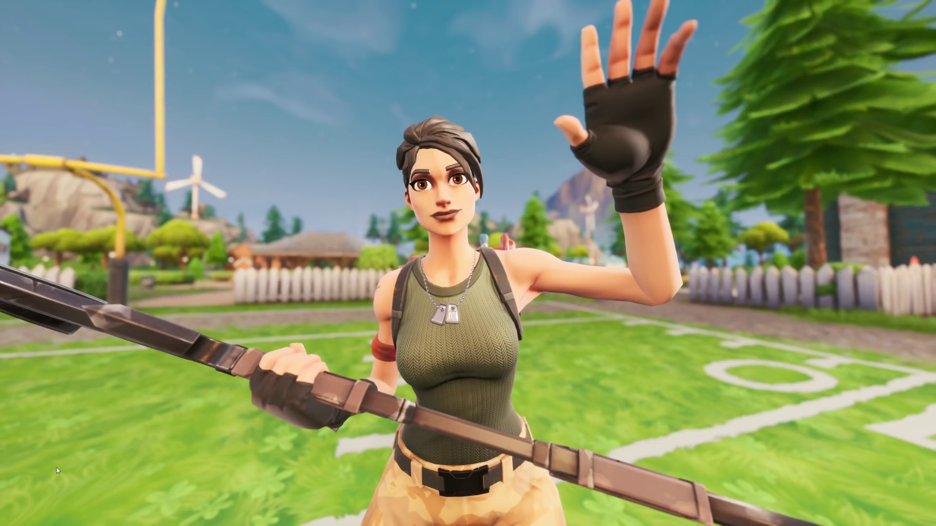
pyautogui.press('Escape')
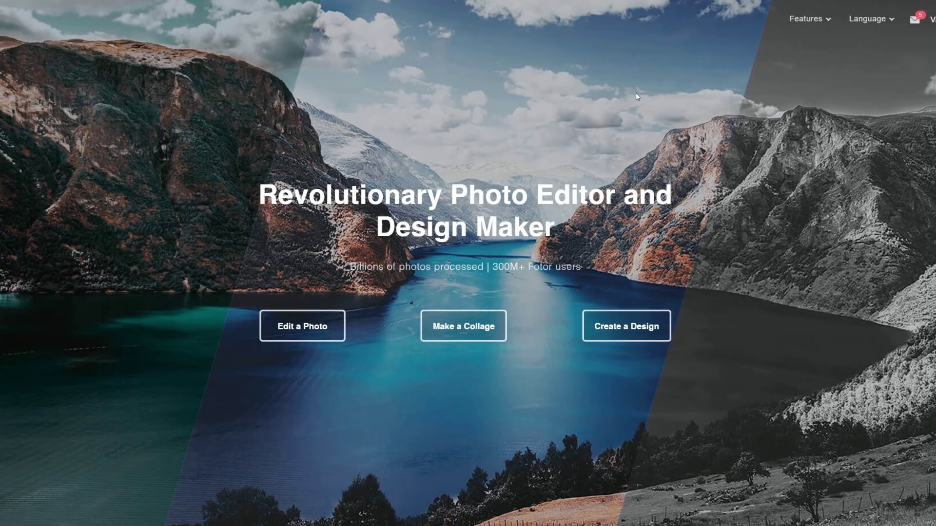
# Step: Start Fotor's Edit a Photo editor and close the welcome tutorial
pyautogui.click(300, 333)
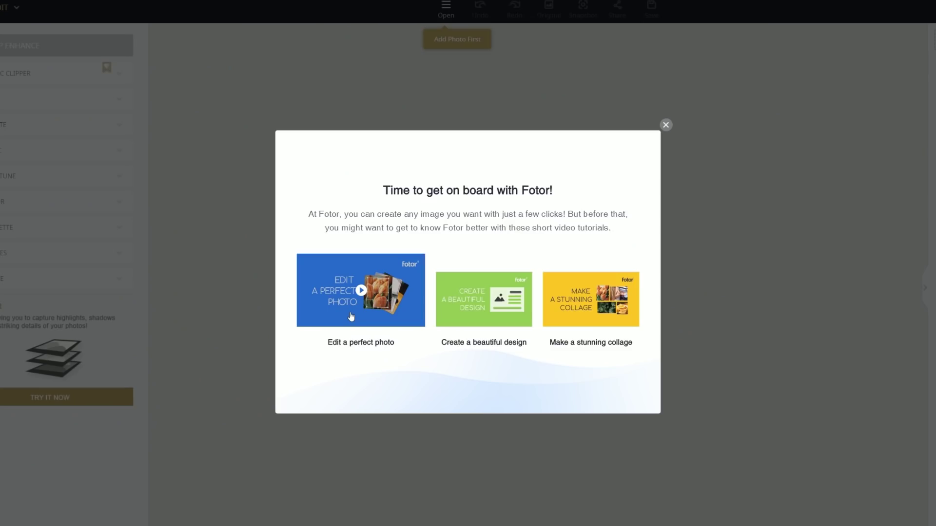
pyautogui.click(623, 379)
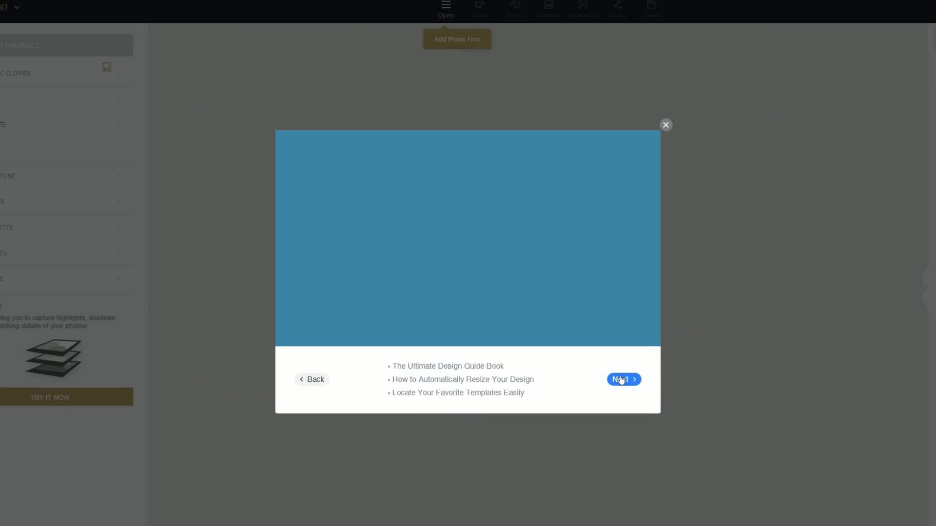
pyautogui.click(623, 379)
pyautogui.click(666, 125)
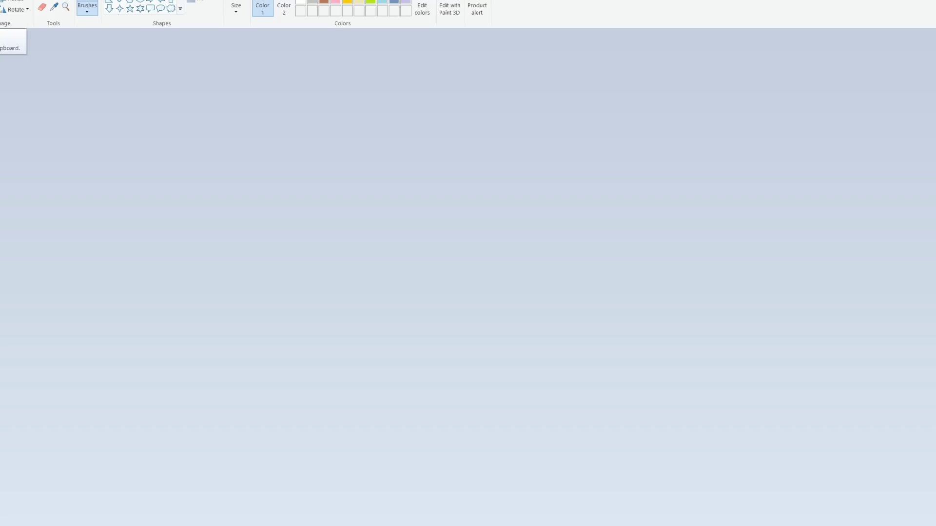
# Step: Paste the waving-character screenshot into Paint and save the picture
pyautogui.hotkey('ctrl', 'v')
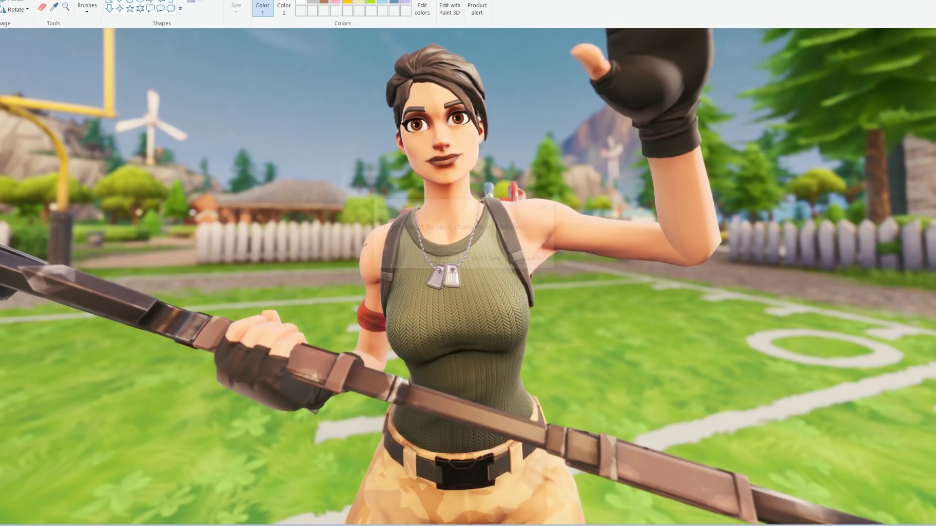
pyautogui.hotkey('ctrl', 'n')
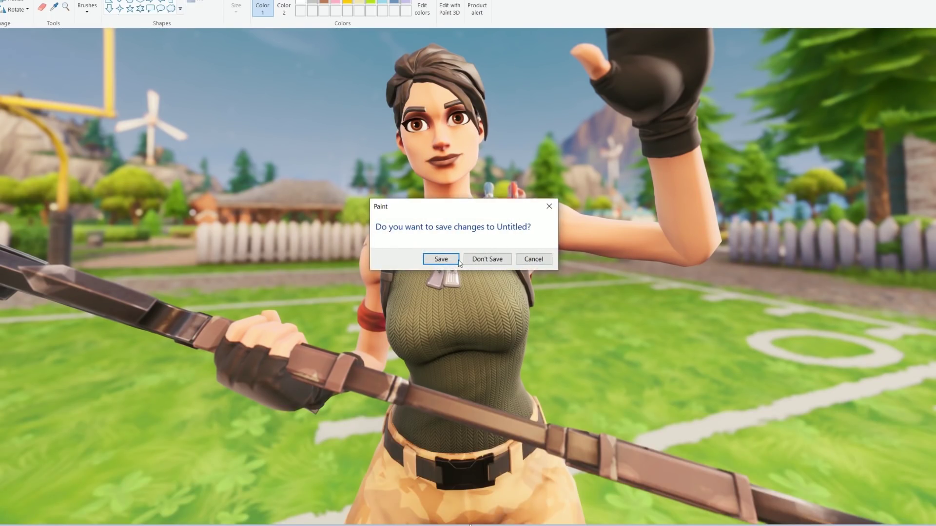
pyautogui.press('Return')
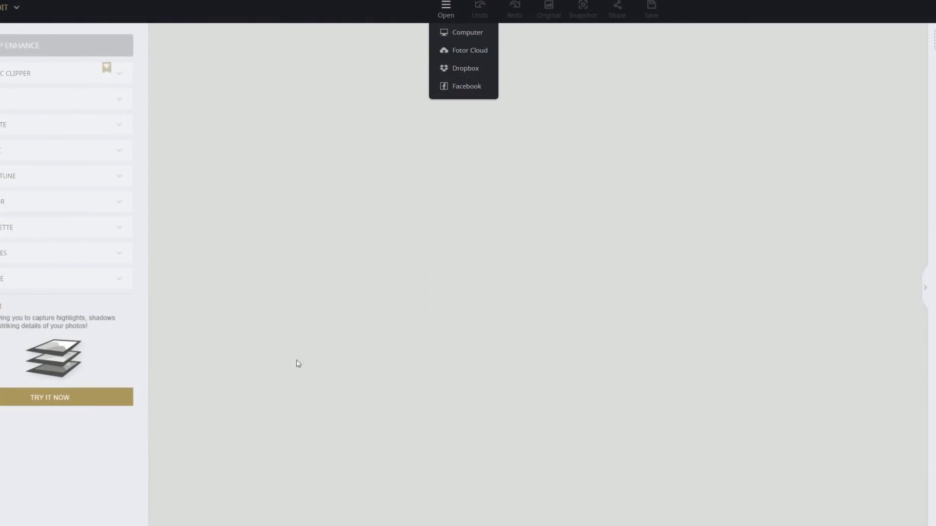
# Step: Open the saved screenshot from the computer and set brightness to 4 and saturation to 43
pyautogui.click(477, 39)
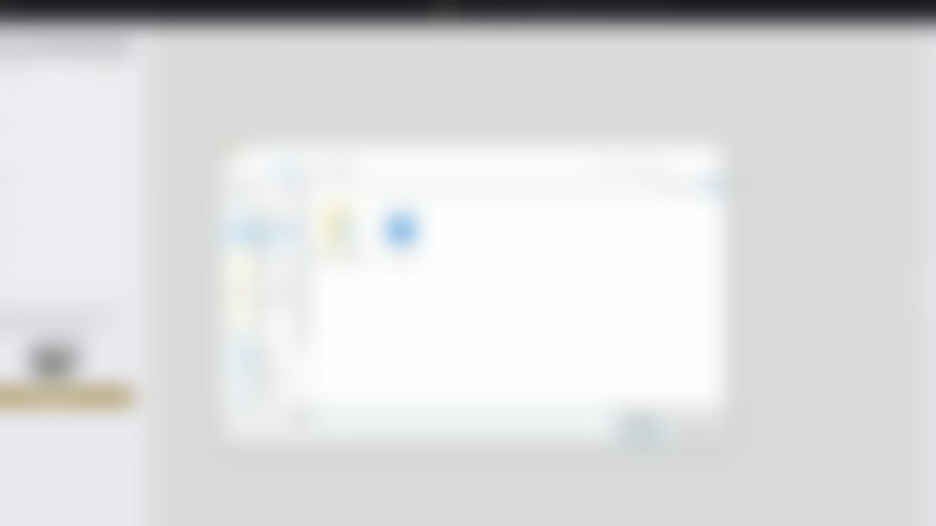
pyautogui.doubleClick(401, 230)
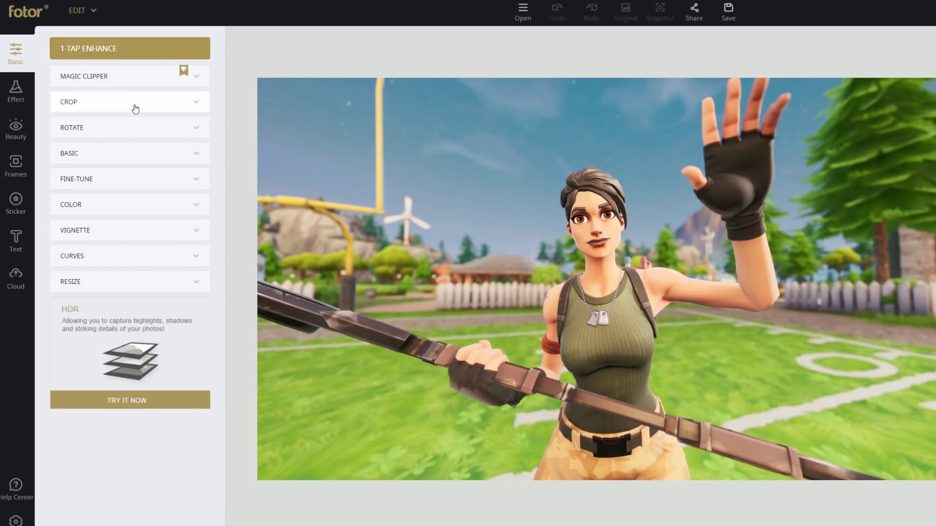
pyautogui.click(131, 153)
pyautogui.click(134, 191)
pyautogui.moveTo(133, 193); pyautogui.dragTo(132, 192)
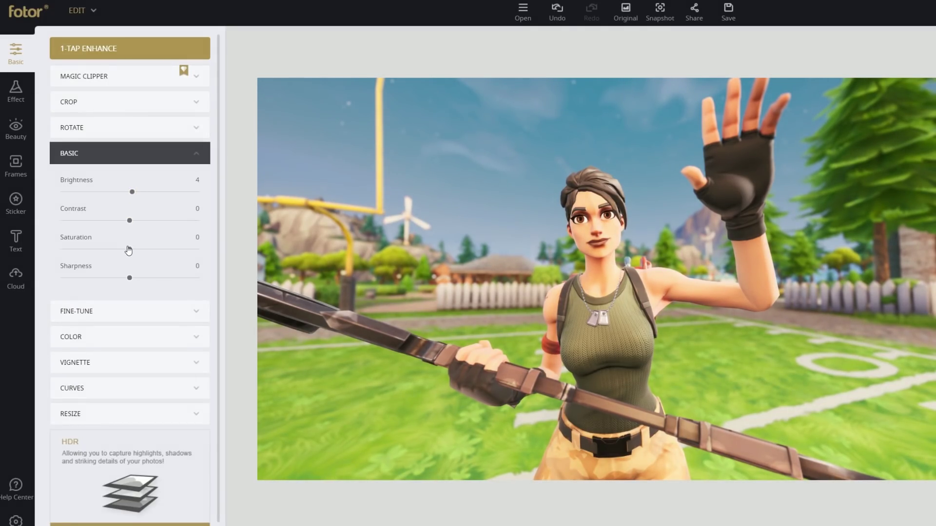
pyautogui.moveTo(145, 252)
pyautogui.mouseDown()
pyautogui.moveTo(183, 246)
pyautogui.moveTo(159, 250)
pyautogui.mouseUp()
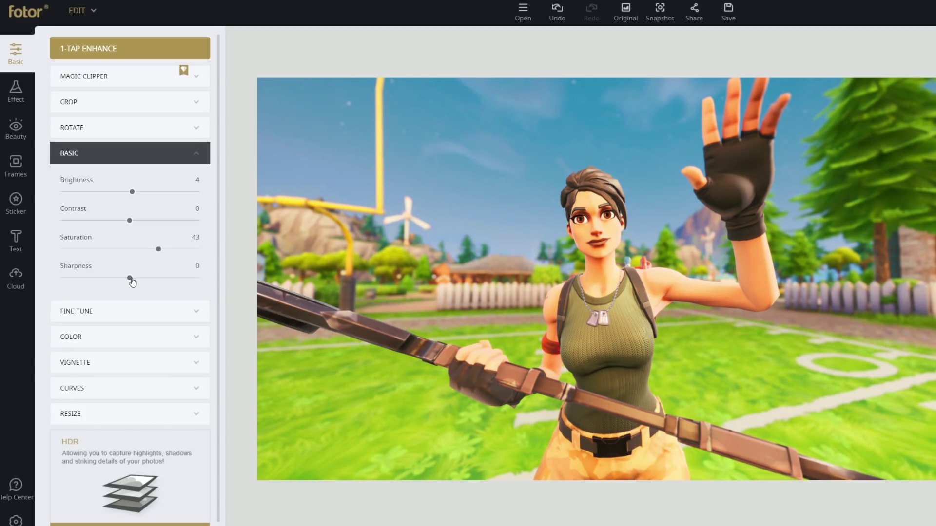
pyautogui.moveTo(129, 278); pyautogui.dragTo(157, 282)
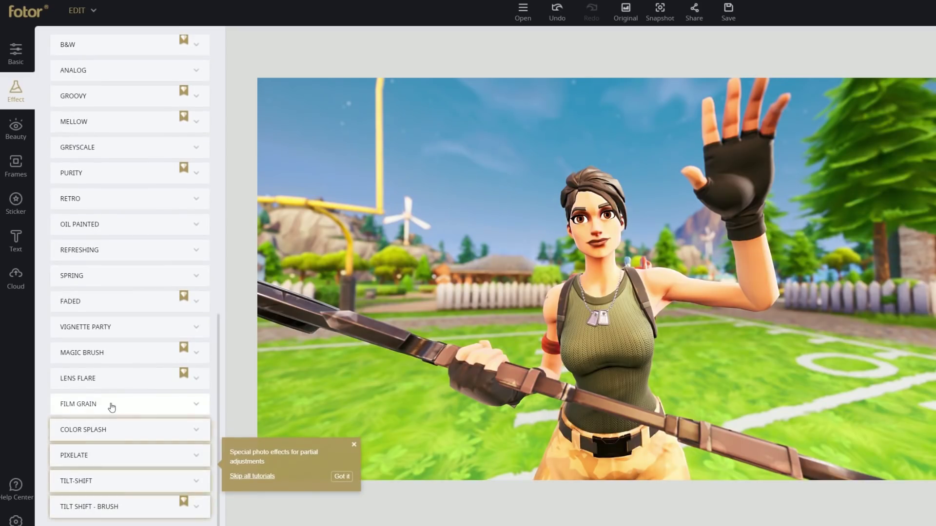
# Step: Apply a Golden Hour lens flare in the upper-right sky at size 35, intensity 52%
pyautogui.click(131, 379)
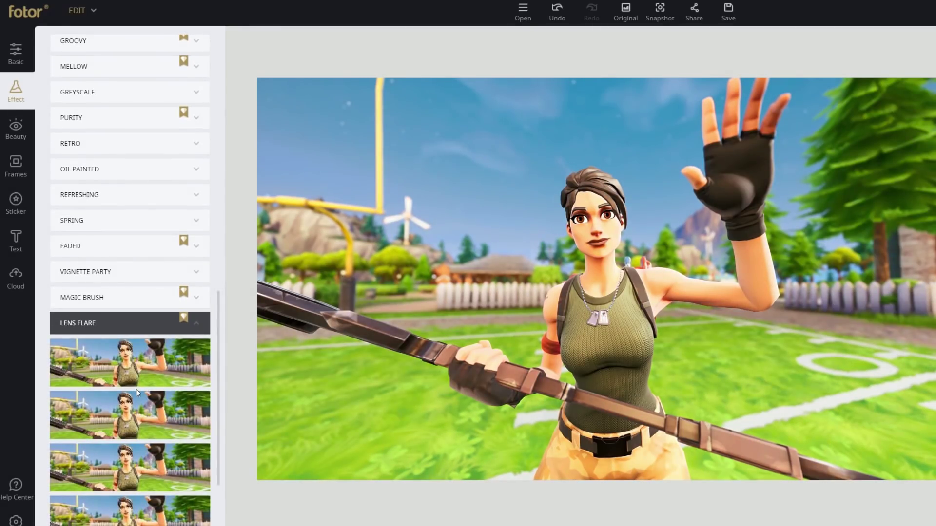
pyautogui.scroll(-3, 136, 389)
pyautogui.click(146, 260)
pyautogui.moveTo(366, 100); pyautogui.dragTo(931, 88)
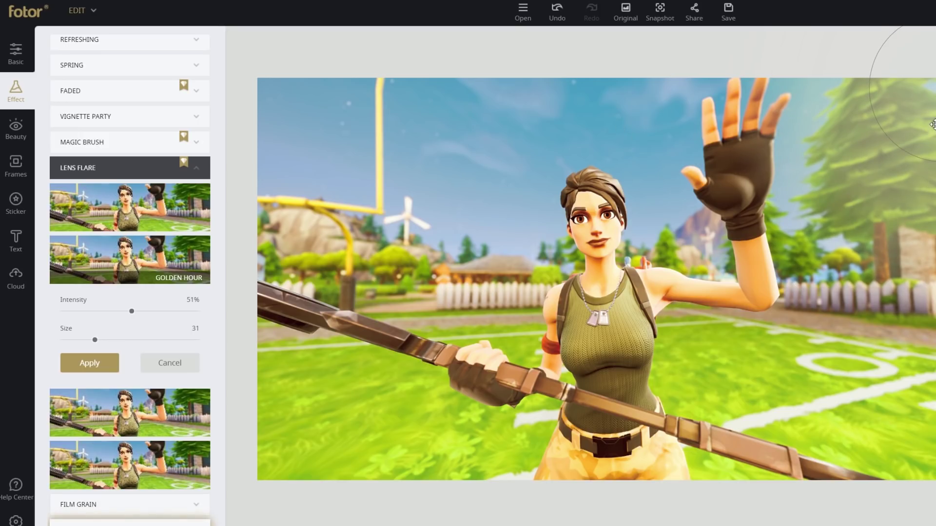
pyautogui.moveTo(98, 343); pyautogui.dragTo(102, 339)
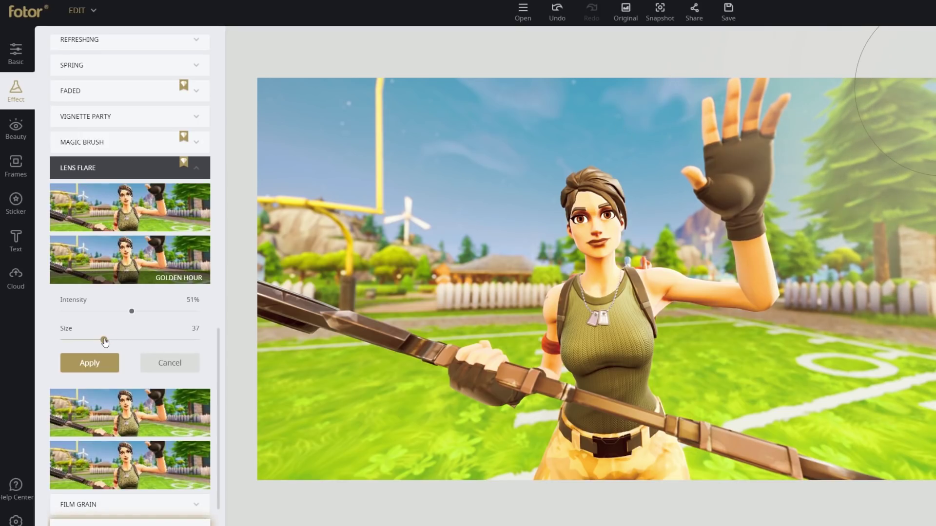
pyautogui.moveTo(131, 312)
pyautogui.mouseDown()
pyautogui.moveTo(156, 313)
pyautogui.moveTo(132, 315)
pyautogui.mouseUp()
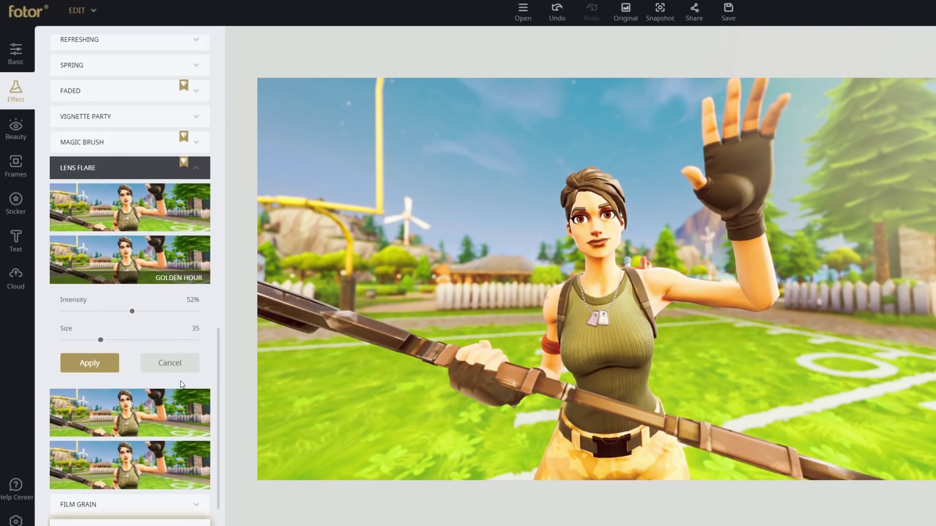
pyautogui.click(101, 373)
pyautogui.scroll(15, 115, 205)
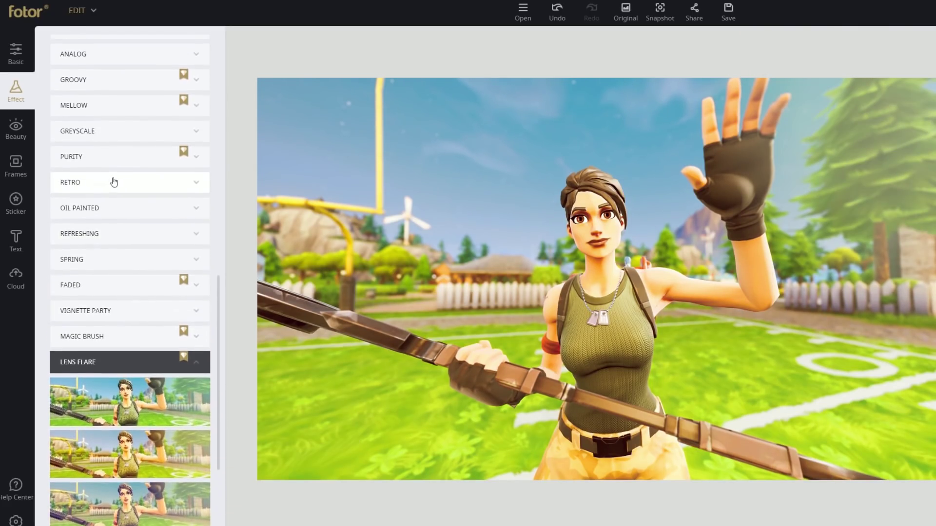
pyautogui.scroll(6, 111, 322)
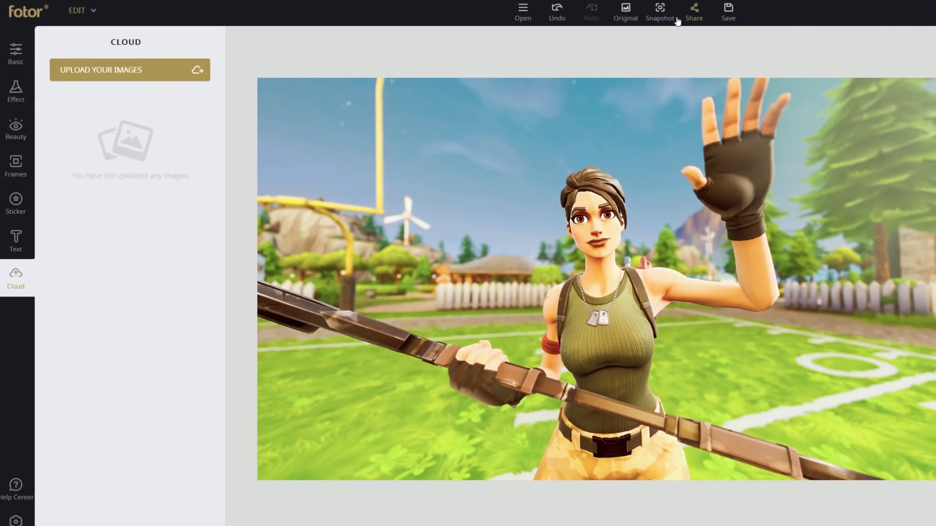
# Step: Download the edited photo as Thumbnail.png at High quality
pyautogui.click(728, 16)
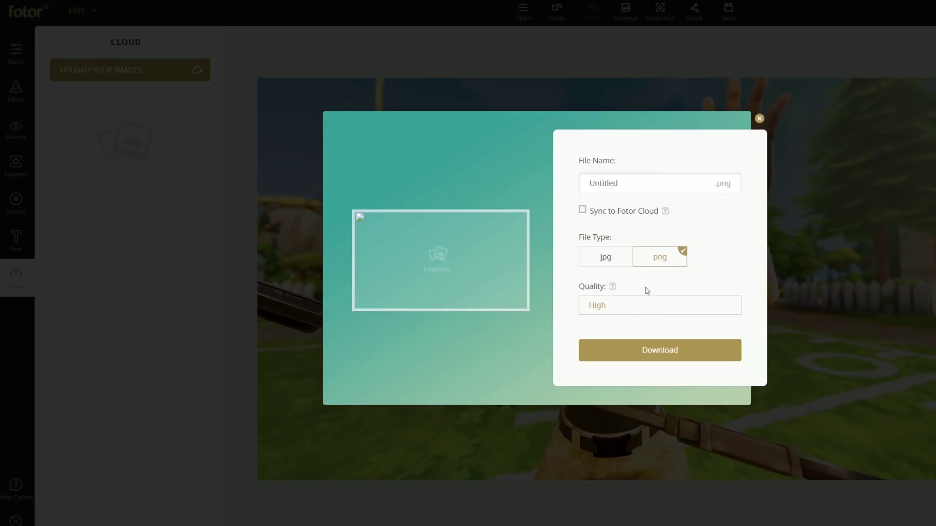
pyautogui.moveTo(648, 182); pyautogui.dragTo(586, 182)
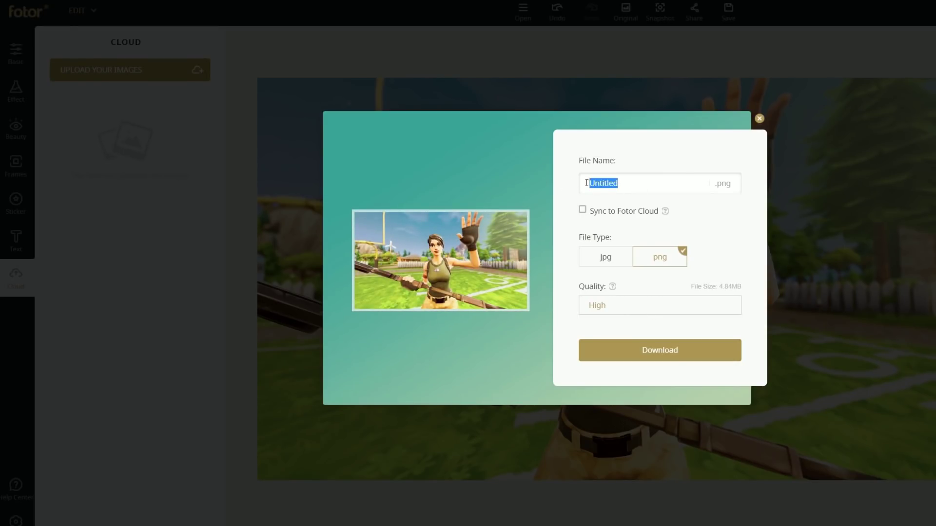
pyautogui.click(644, 183)
pyautogui.hotkey('ctrl', 'a')
pyautogui.write('Thumbnail')
pyautogui.click(668, 355)
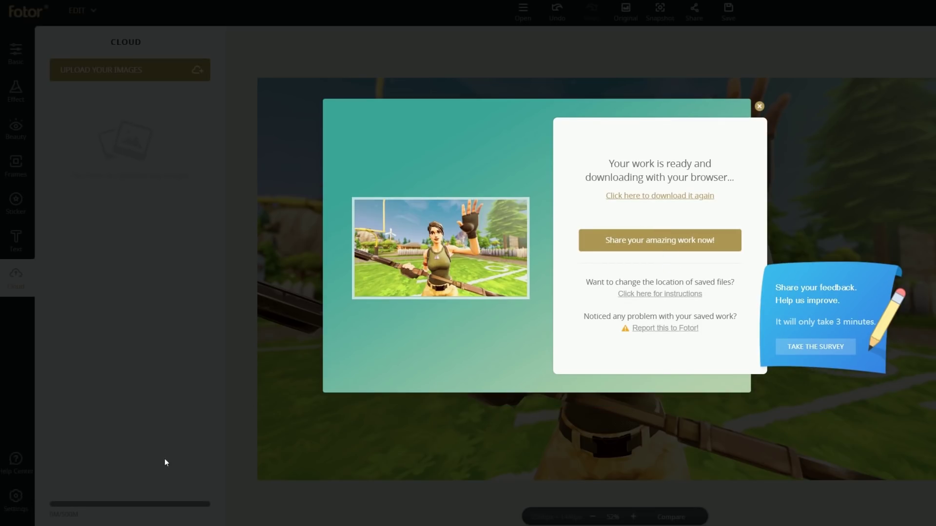